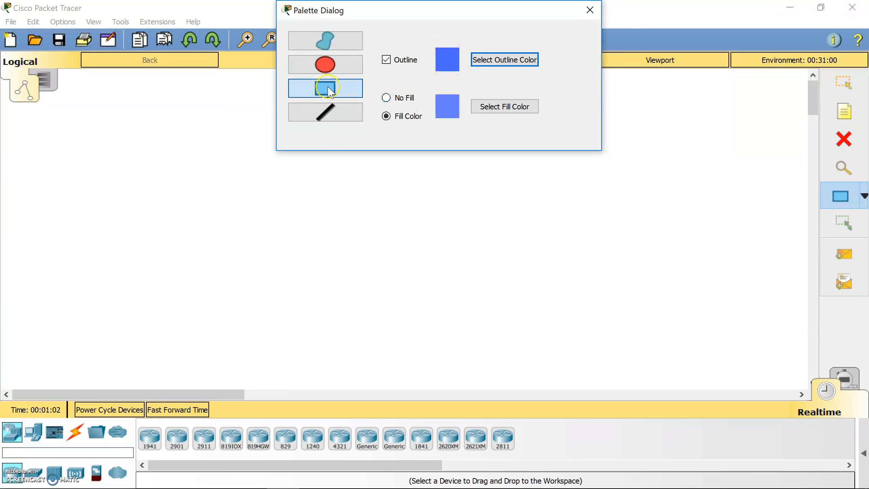
# - Draw a filled blue rectangle for the house walls and two roof lines above it
pyautogui.moveTo(138, 191)
pyautogui.mouseDown()
pyautogui.moveTo(184, 323)
pyautogui.moveTo(386, 378)
pyautogui.moveTo(433, 375)
pyautogui.moveTo(423, 372)
pyautogui.mouseUp()
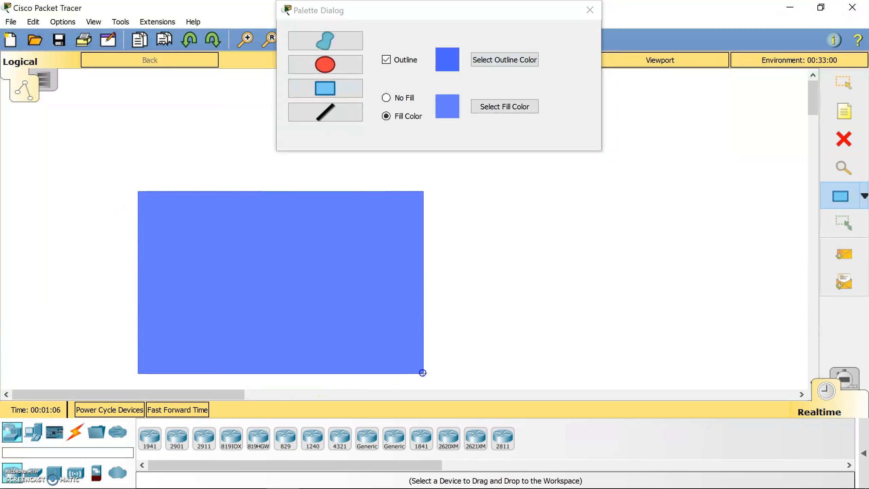
pyautogui.click(325, 112)
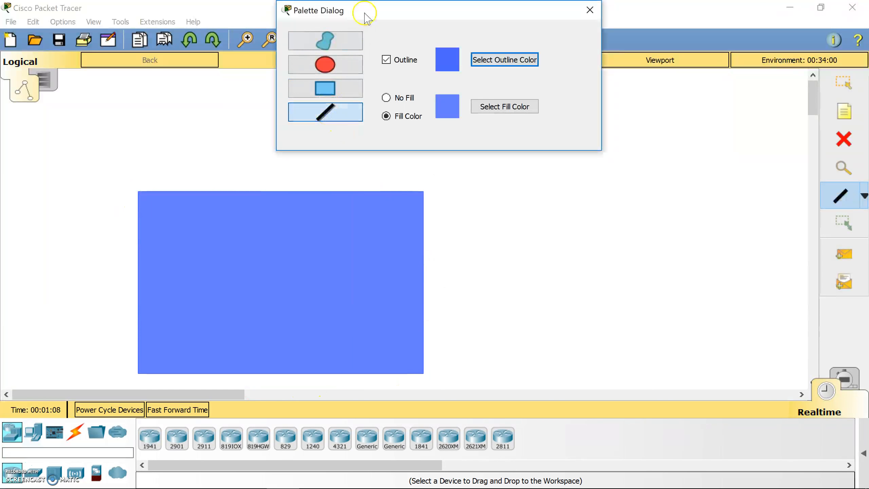
pyautogui.moveTo(365, 13); pyautogui.dragTo(549, 32)
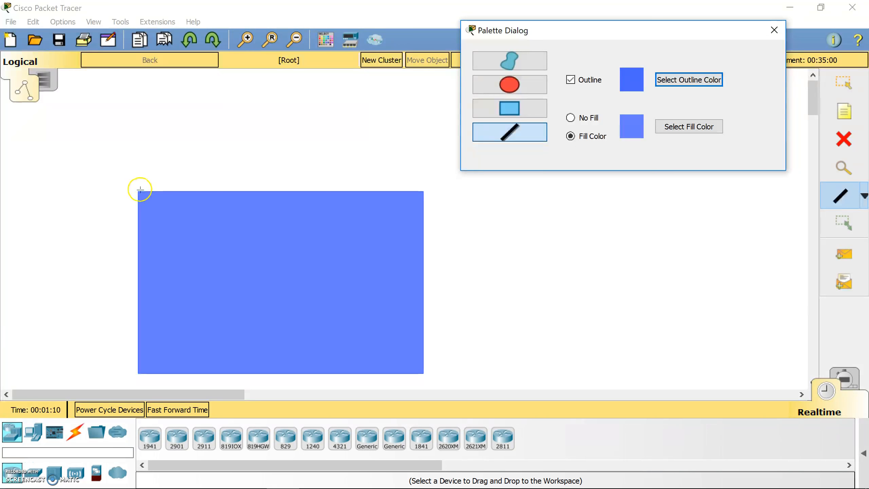
pyautogui.moveTo(139, 188)
pyautogui.mouseDown()
pyautogui.moveTo(275, 88)
pyautogui.moveTo(423, 190)
pyautogui.mouseUp()
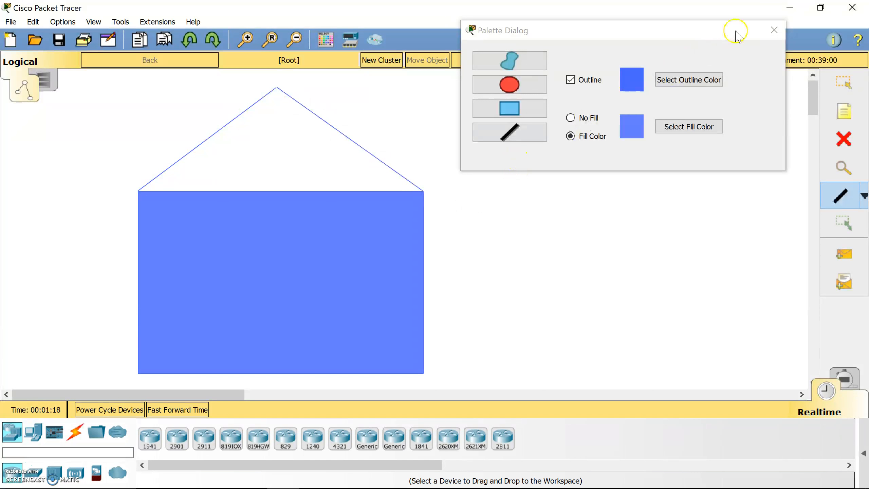
pyautogui.click(774, 30)
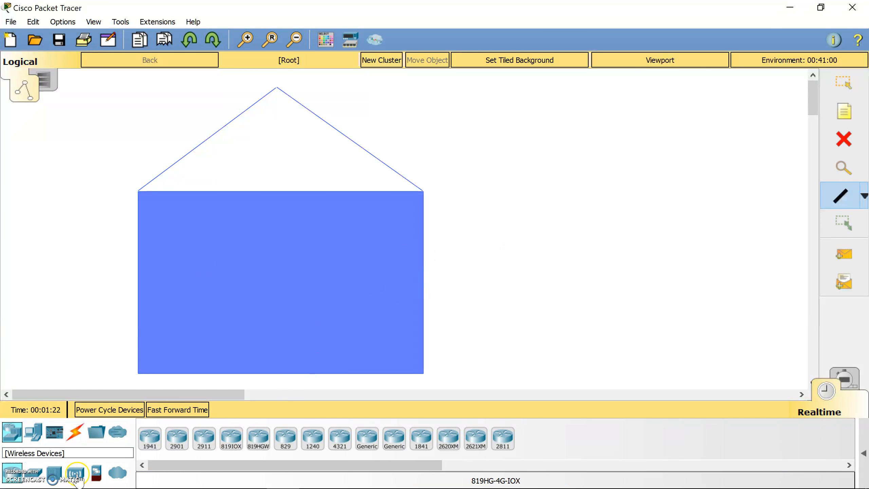
# - Place a Home Light device (IoT0) in the lower left of the house and open its window
pyautogui.click(35, 439)
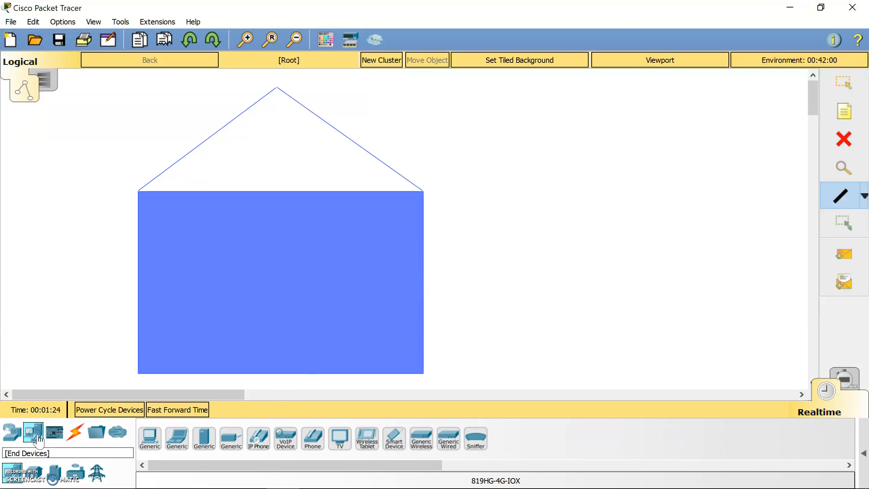
pyautogui.click(35, 481)
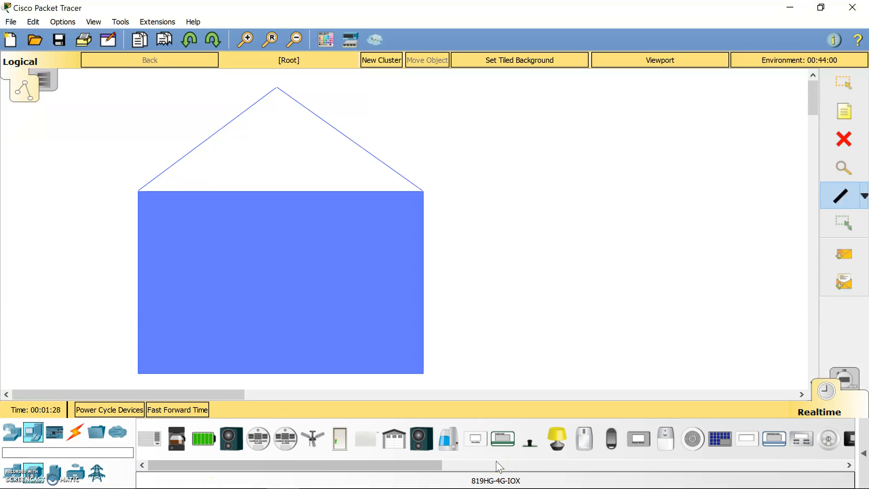
pyautogui.click(36, 471)
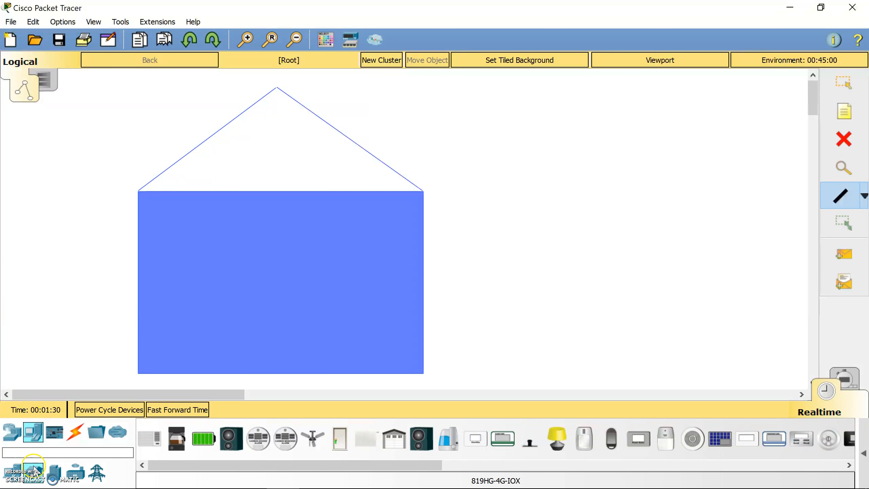
pyautogui.click(10, 474)
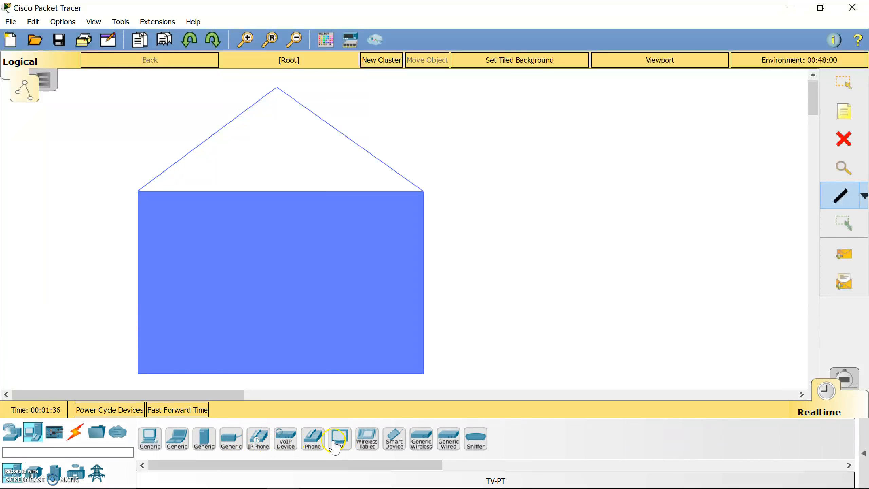
pyautogui.click(33, 476)
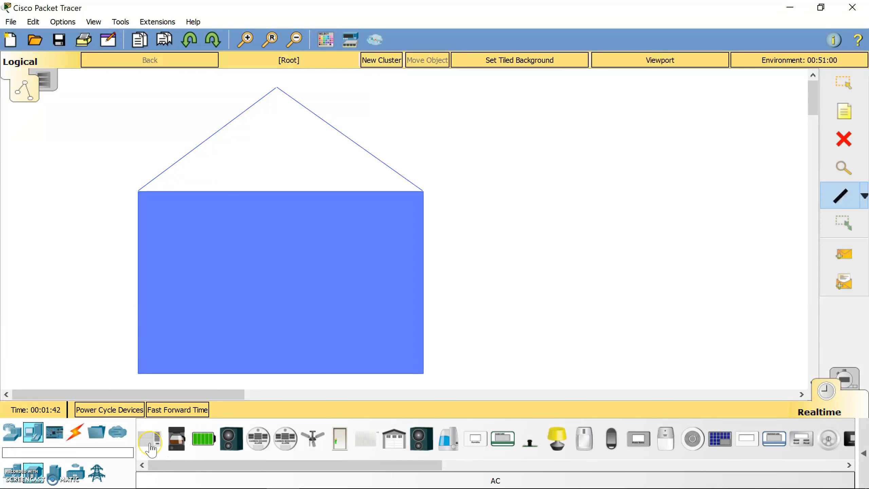
pyautogui.click(230, 453)
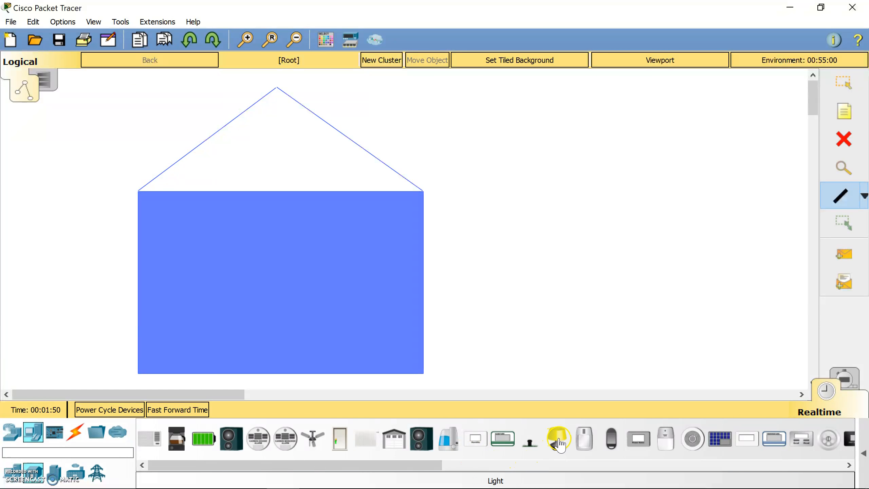
pyautogui.moveTo(560, 449); pyautogui.dragTo(174, 334)
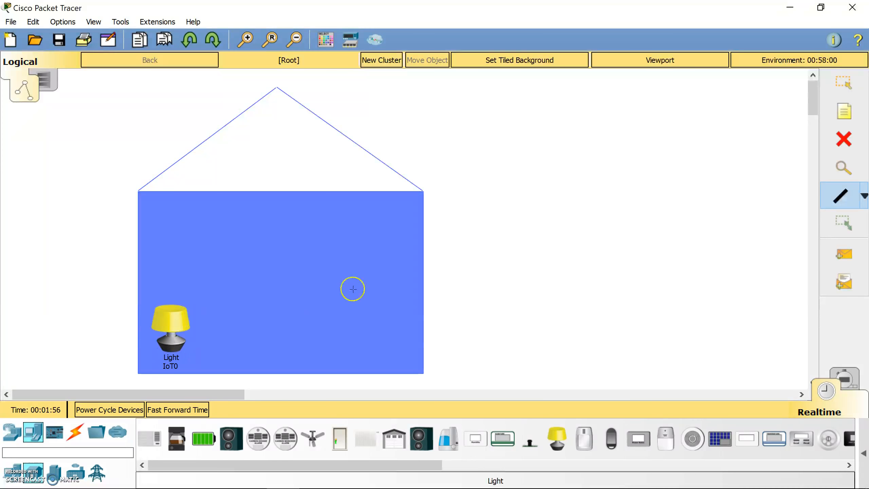
pyautogui.press('Escape')
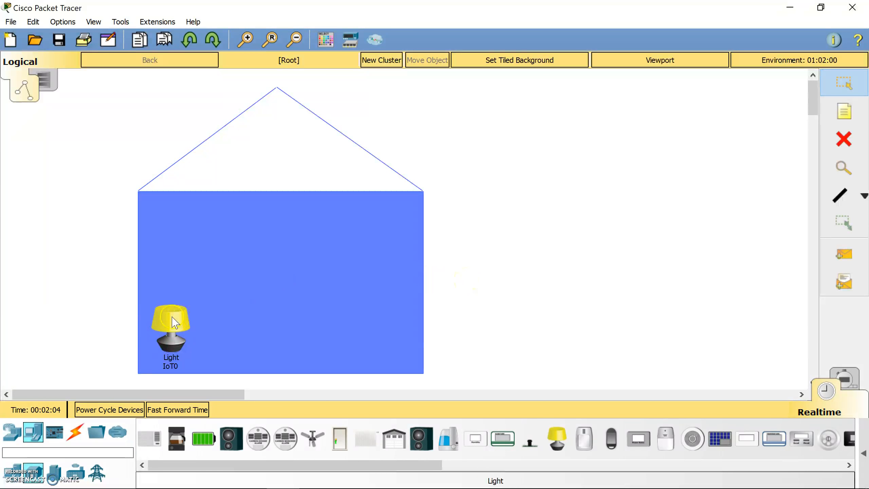
pyautogui.click(173, 327)
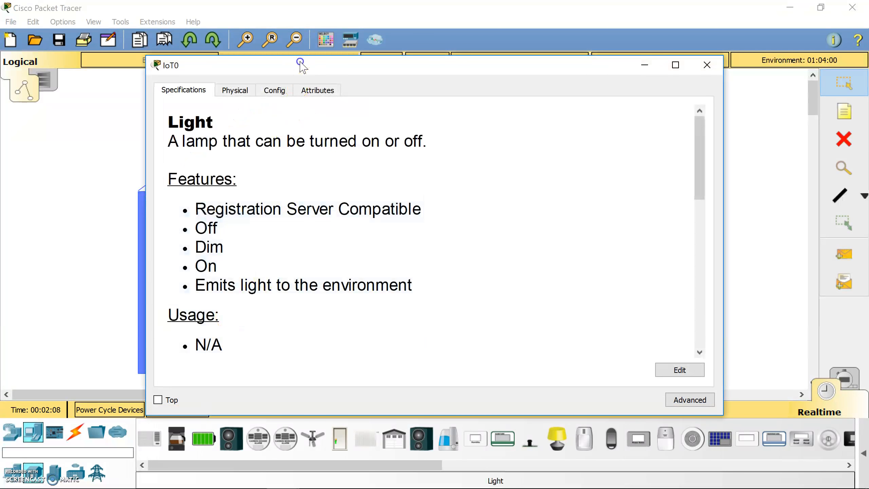
pyautogui.moveTo(300, 62); pyautogui.dragTo(412, 47)
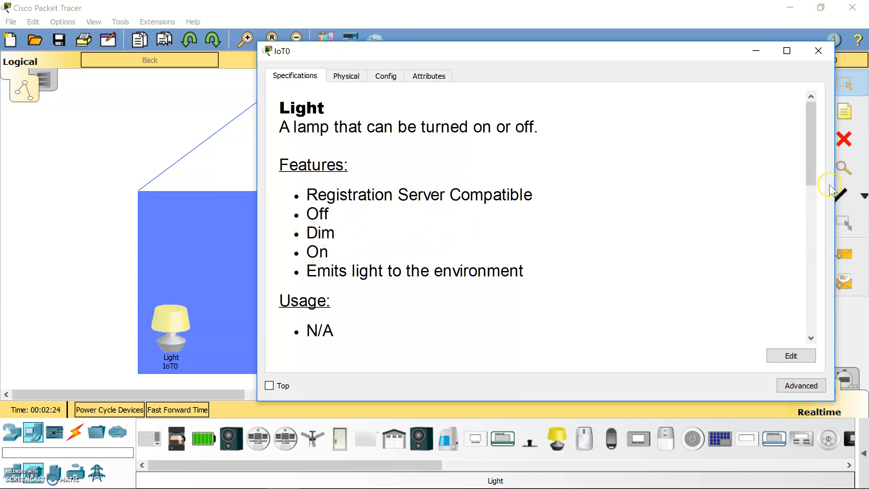
pyautogui.moveTo(813, 169); pyautogui.dragTo(813, 267)
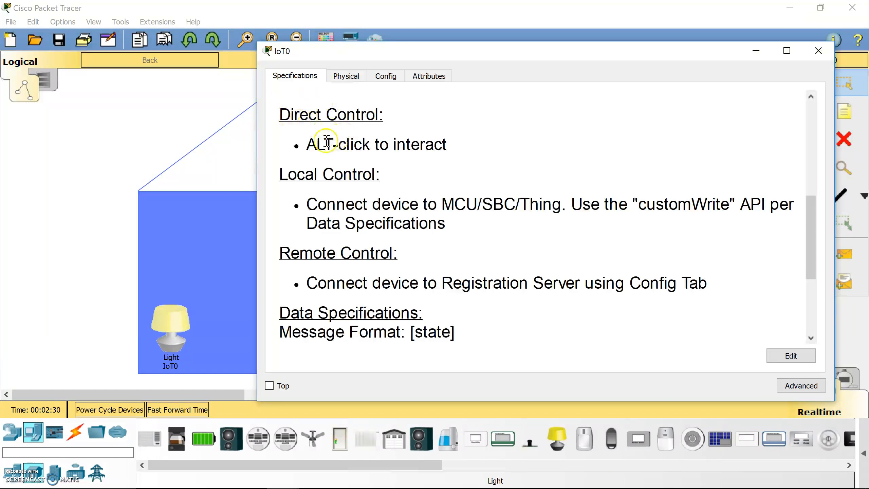
pyautogui.moveTo(306, 145); pyautogui.dragTo(375, 145)
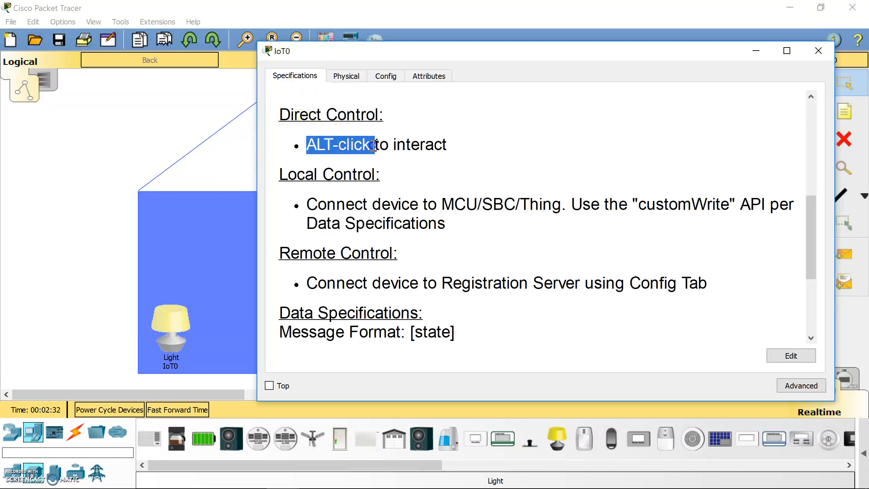
pyautogui.doubleClick(408, 146)
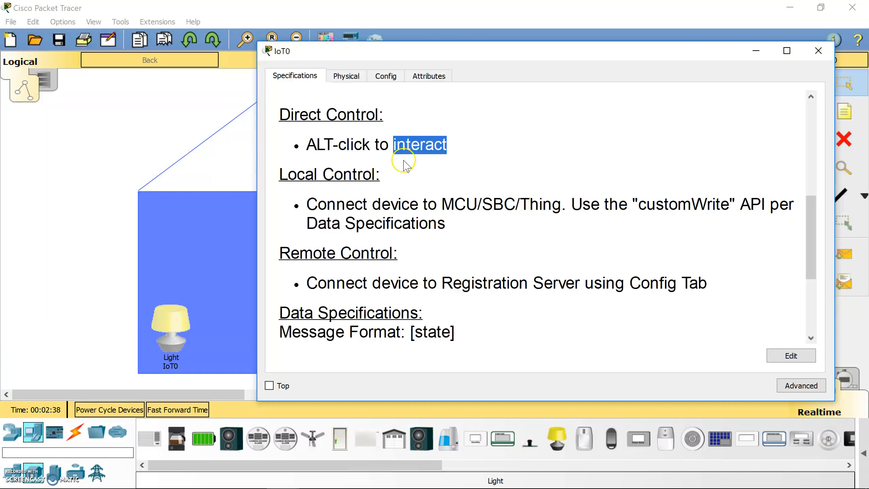
pyautogui.click(819, 51)
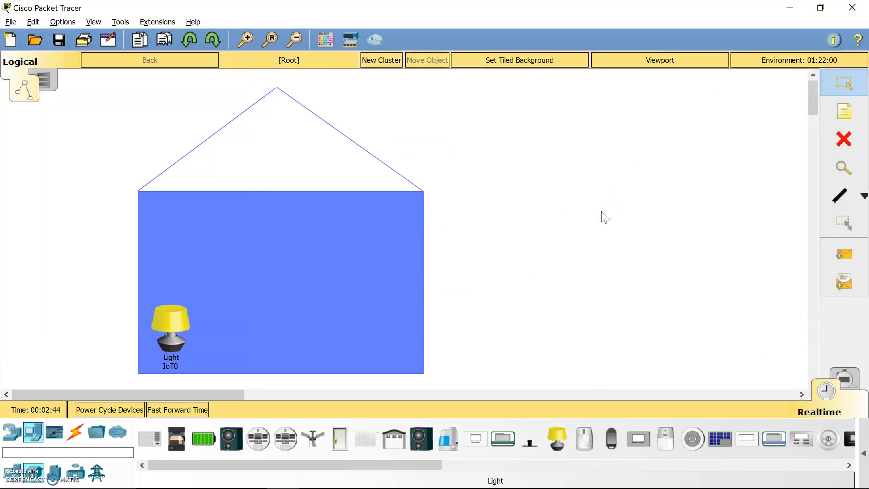
pyautogui.keyDown('alt'); pyautogui.click(171, 331); pyautogui.keyUp('alt')
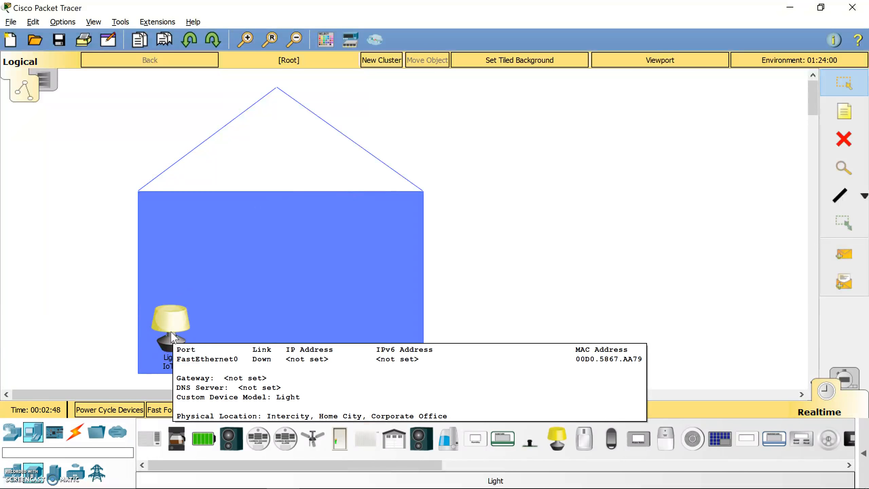
pyautogui.keyDown('alt'); pyautogui.click(167, 353); pyautogui.keyUp('alt')
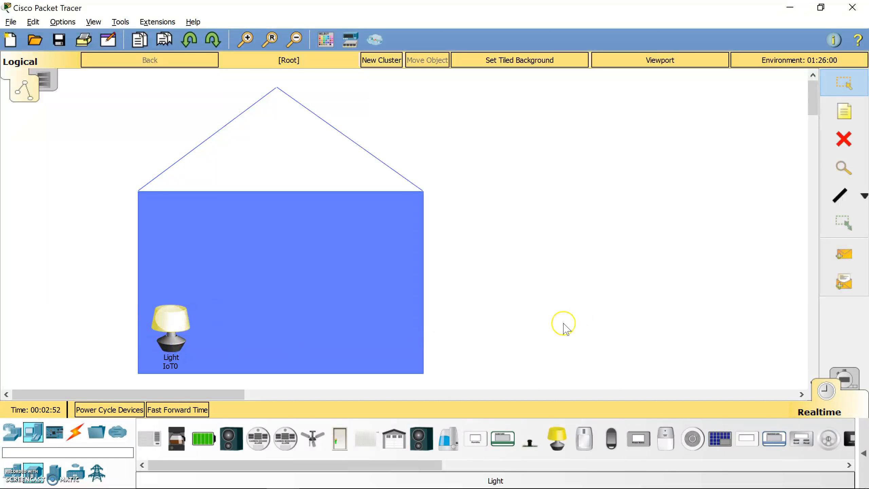
pyautogui.keyDown('alt'); pyautogui.click(179, 325); pyautogui.keyUp('alt')
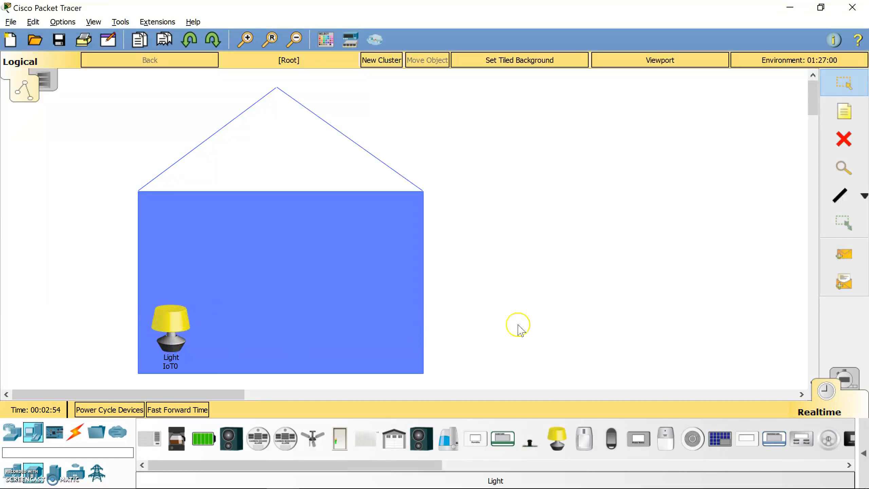
pyautogui.keyDown('alt'); pyautogui.click(173, 339); pyautogui.keyUp('alt')
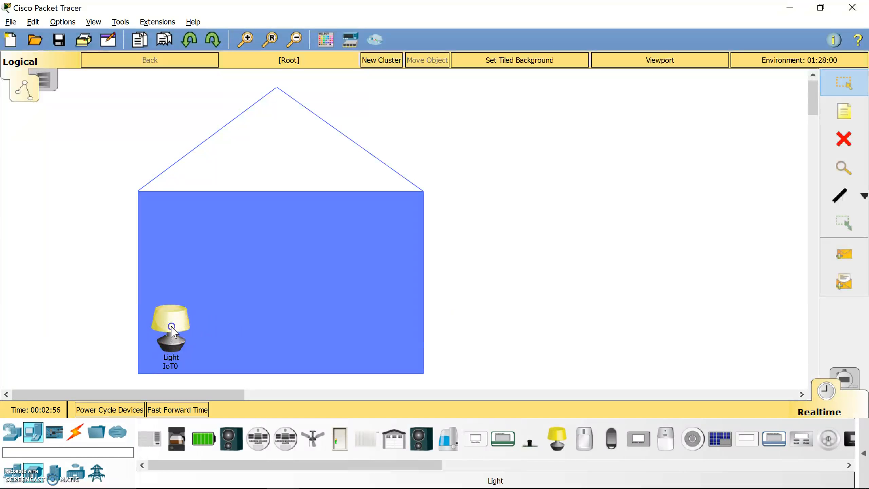
pyautogui.keyDown('alt'); pyautogui.click(169, 327); pyautogui.keyUp('alt')
pyautogui.keyDown('alt'); pyautogui.click(170, 325); pyautogui.keyUp('alt')
pyautogui.keyDown('alt'); pyautogui.click(170, 325); pyautogui.keyUp('alt')
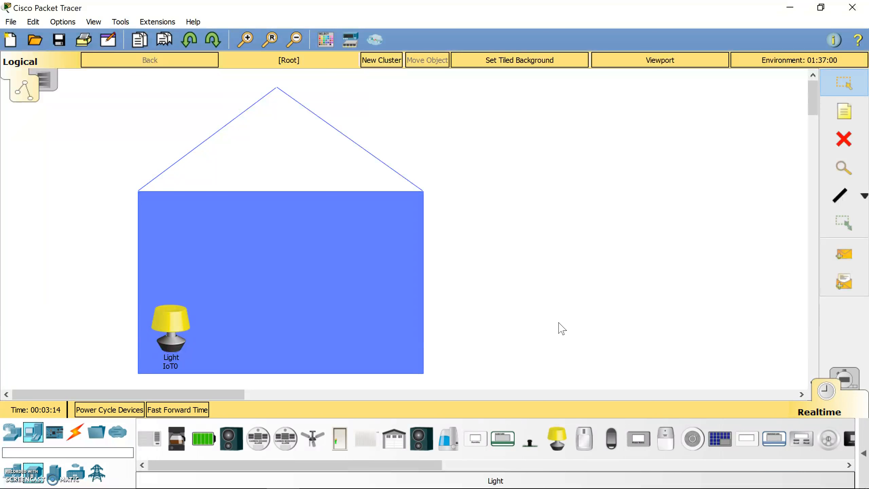
pyautogui.click(11, 433)
# - Add a generic PC, PC0, at the right of the workspace
pyautogui.click(33, 432)
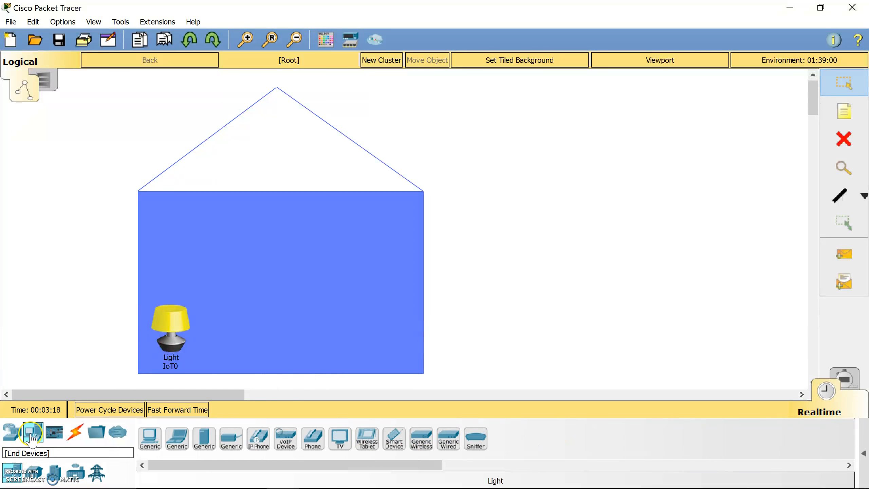
pyautogui.click(151, 443)
pyautogui.click(693, 340)
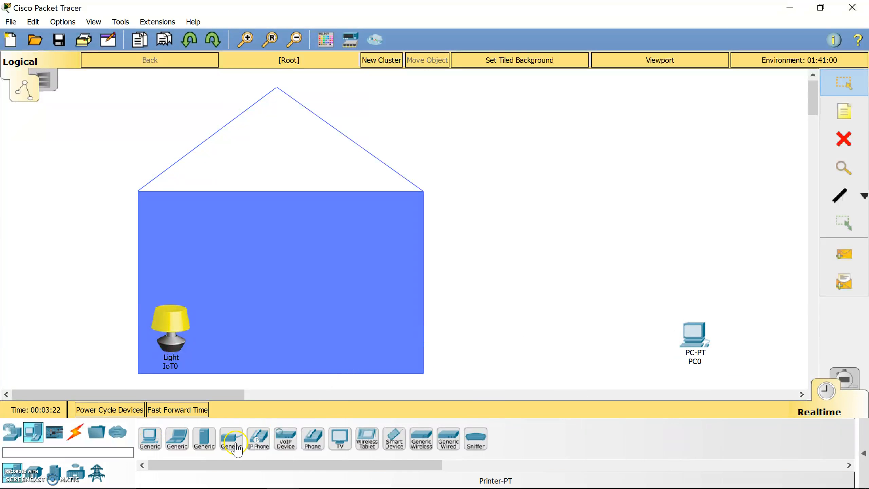
# - Place a Home Gateway from Wireless Devices between the house and PC0
pyautogui.click(68, 448)
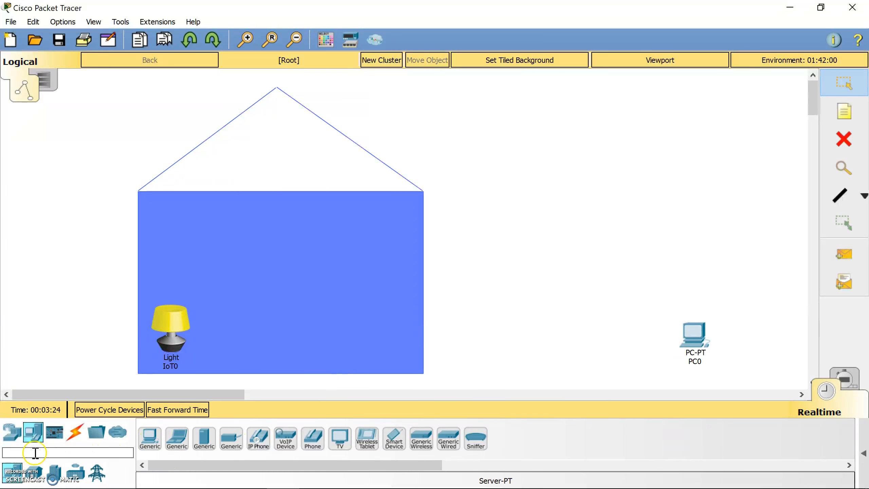
pyautogui.click(12, 432)
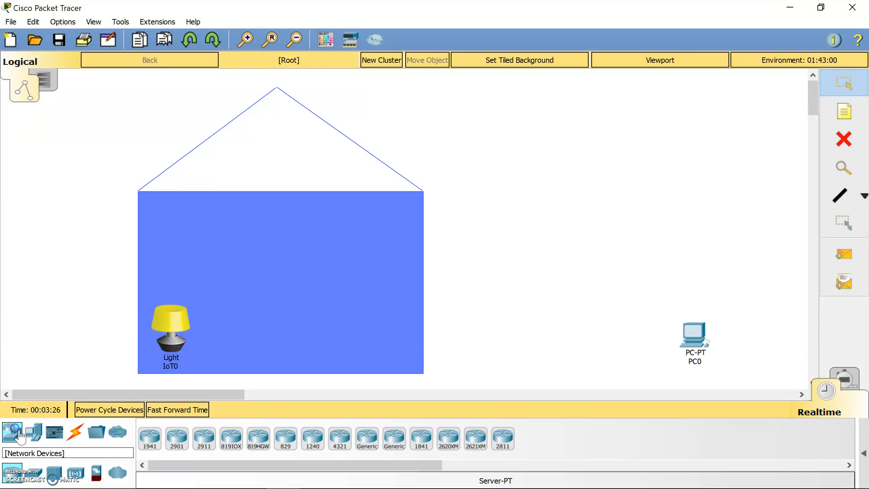
pyautogui.click(73, 476)
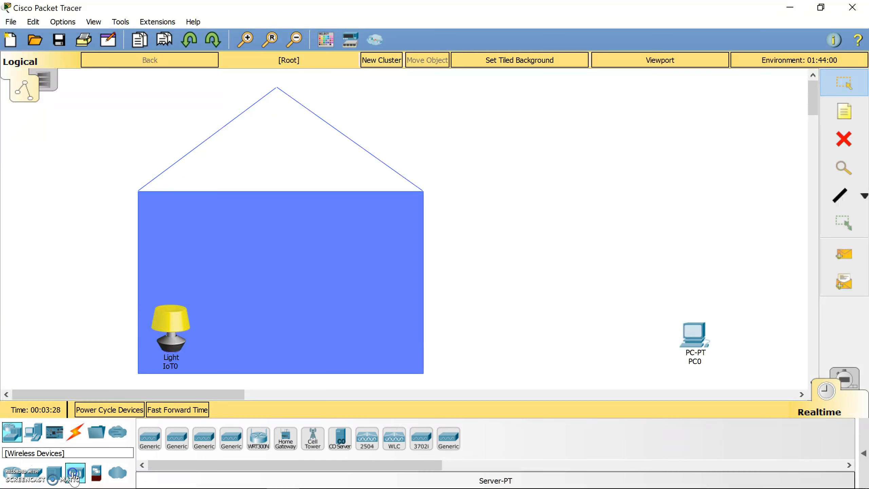
pyautogui.moveTo(285, 452); pyautogui.dragTo(504, 335)
# - Connect Home Gateway0 Ethernet 1 to PC0 FastEthernet0 with a copper straight-through cable
pyautogui.click(75, 432)
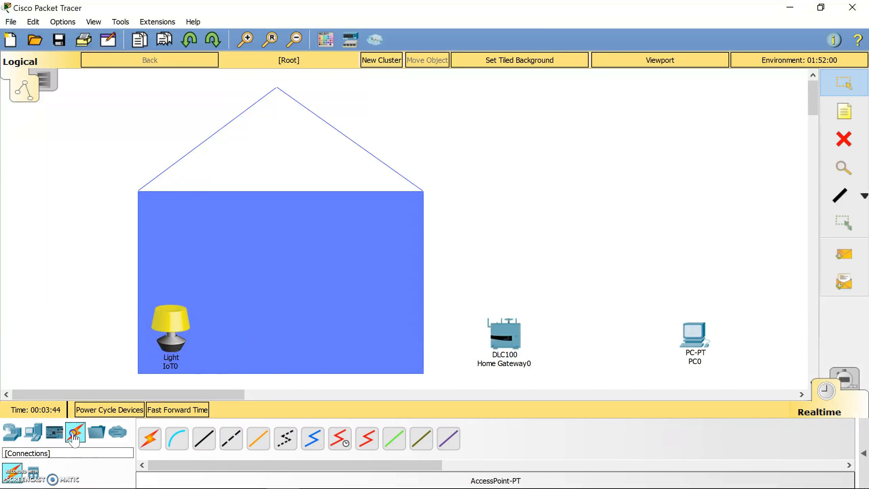
pyautogui.click(204, 441)
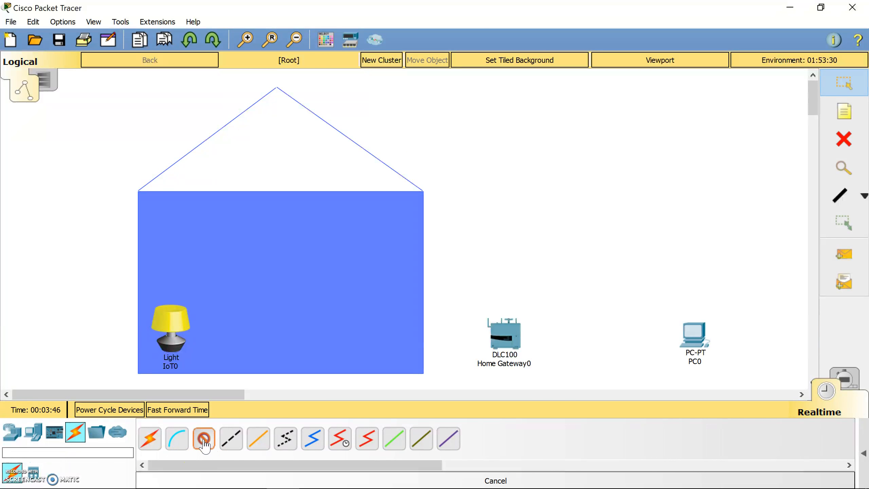
pyautogui.click(498, 342)
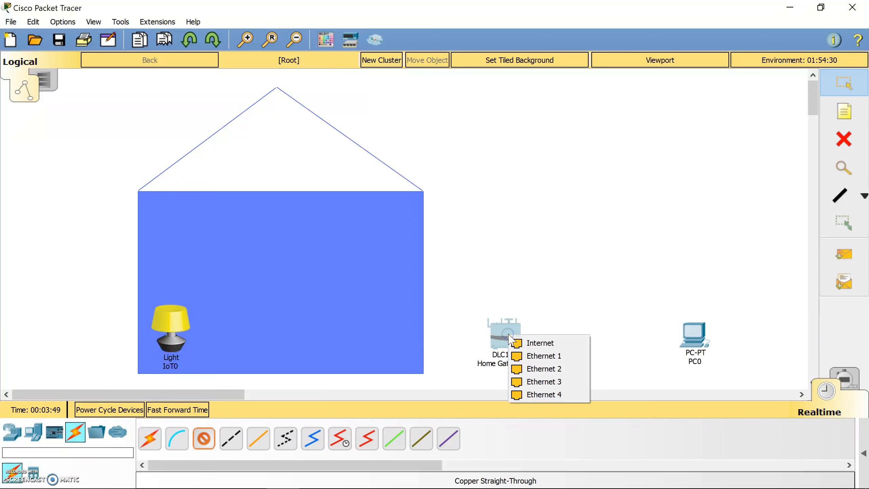
pyautogui.click(555, 358)
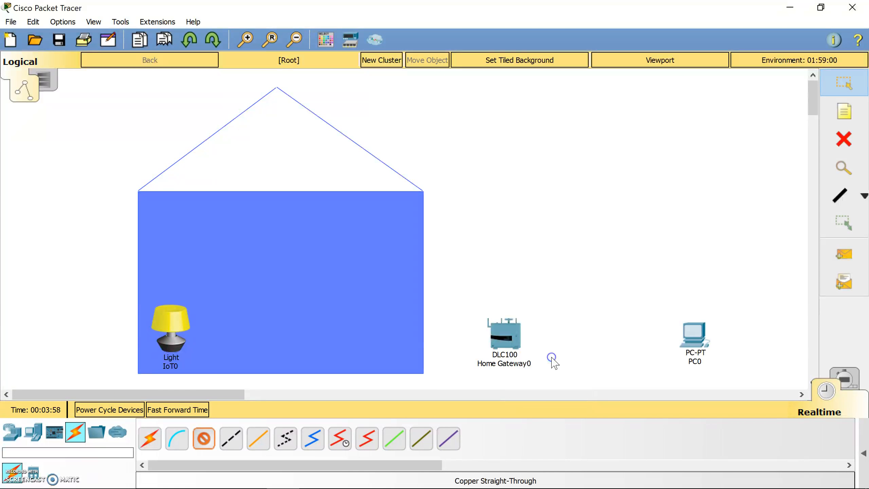
pyautogui.click(695, 335)
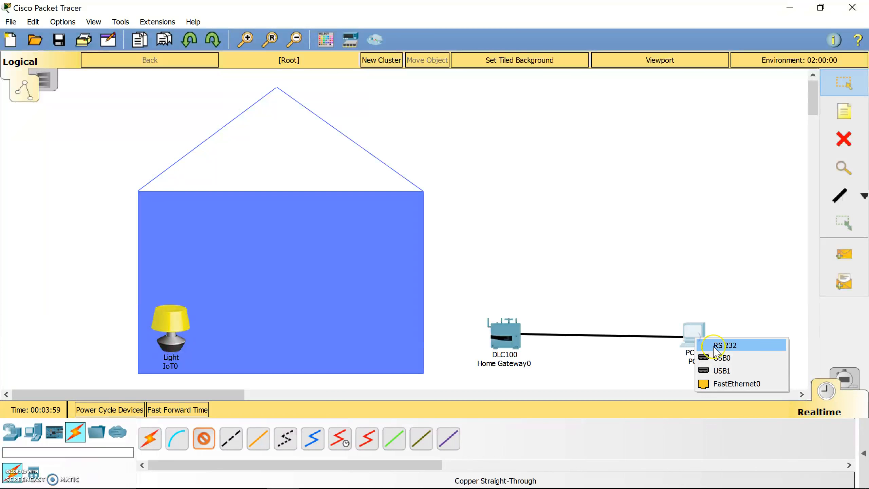
pyautogui.click(720, 383)
pyautogui.moveTo(513, 341); pyautogui.dragTo(507, 342)
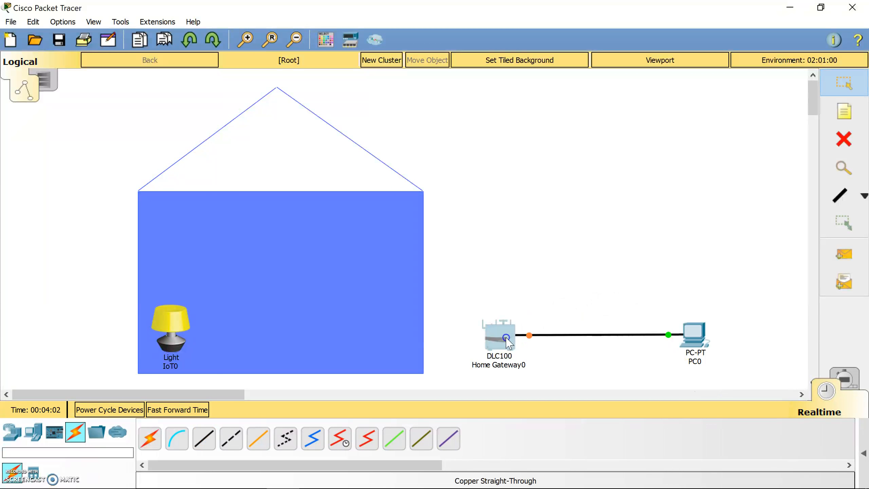
# - Connect Home Gateway0 Ethernet 2 to the Light IoT0 with another straight-through cable
pyautogui.click(204, 438)
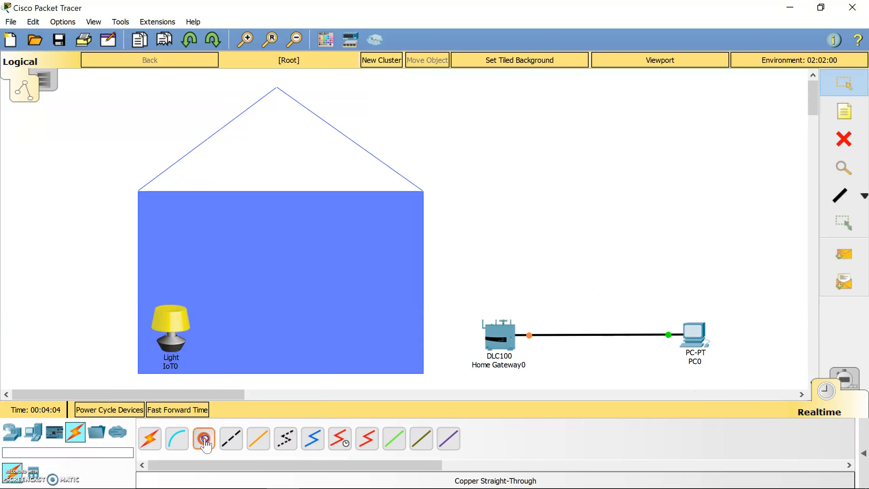
pyautogui.click(499, 343)
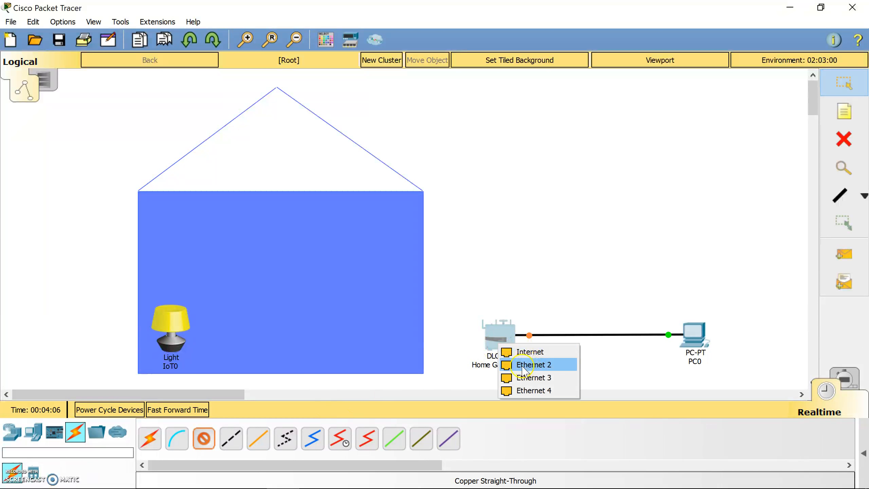
pyautogui.click(531, 369)
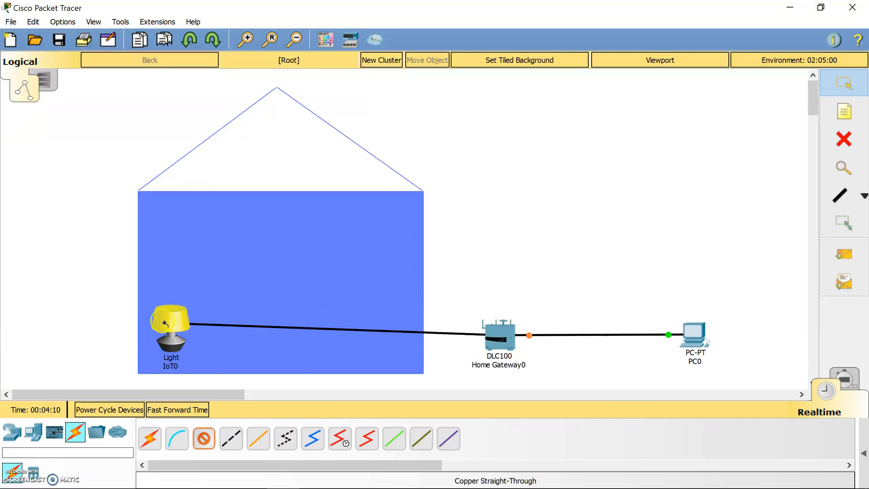
pyautogui.click(171, 345)
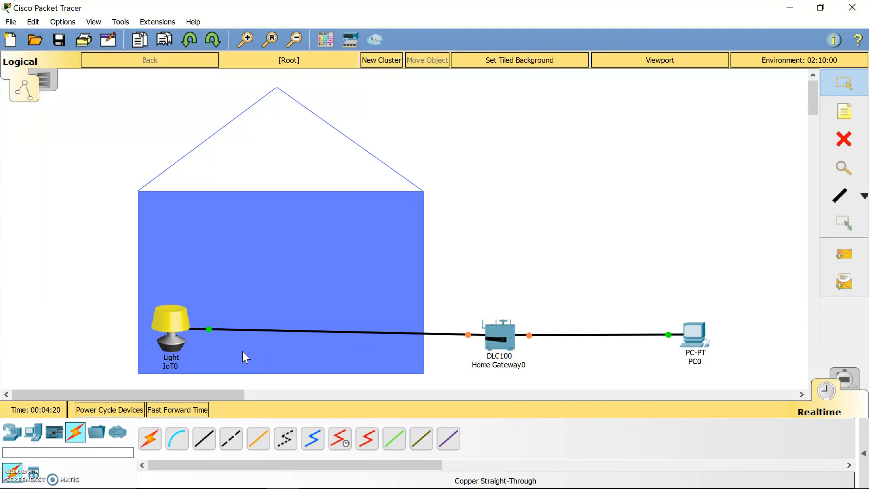
pyautogui.click(512, 258)
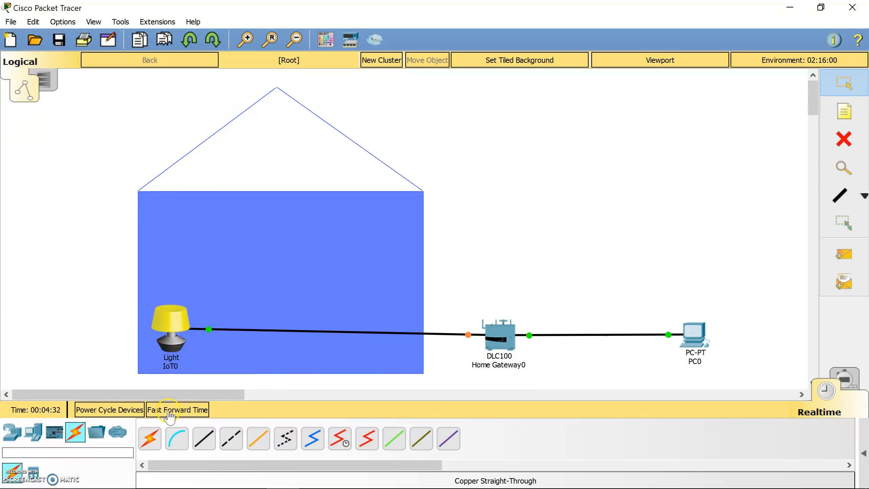
# - Fast-forward simulated time and check port status on Home Gateway0, PC0 and the Light
pyautogui.click(175, 410)
pyautogui.moveTo(501, 353)
pyautogui.moveTo(700, 343)
pyautogui.moveTo(181, 331)
# - Switch PC0's FastEthernet0 to DHCP, obtaining 192.168.25.100 / 255.255.255.0
pyautogui.click(698, 337)
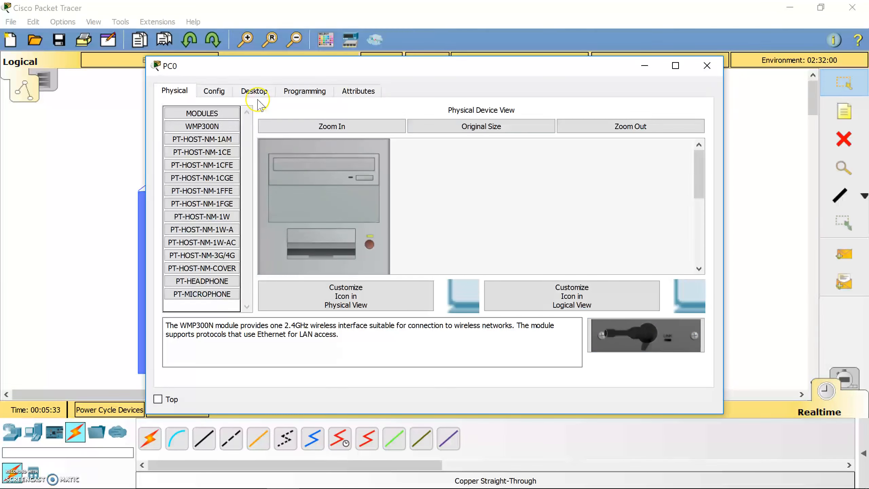
pyautogui.click(215, 91)
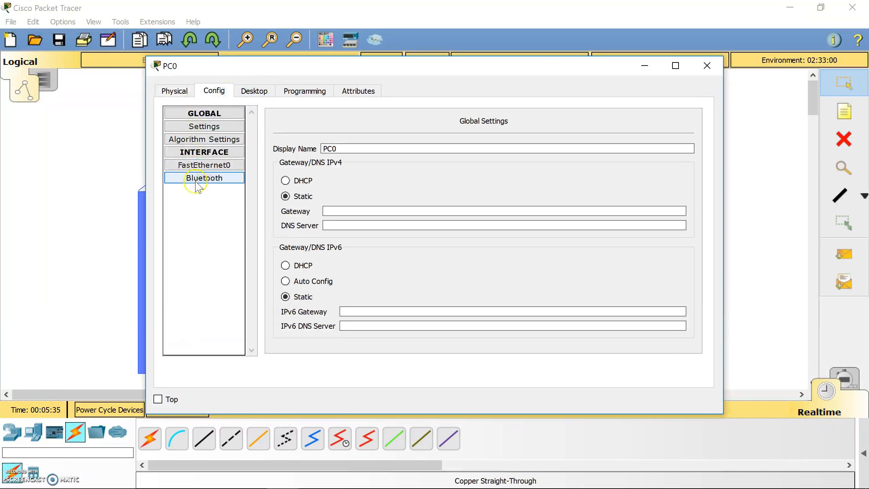
pyautogui.click(203, 165)
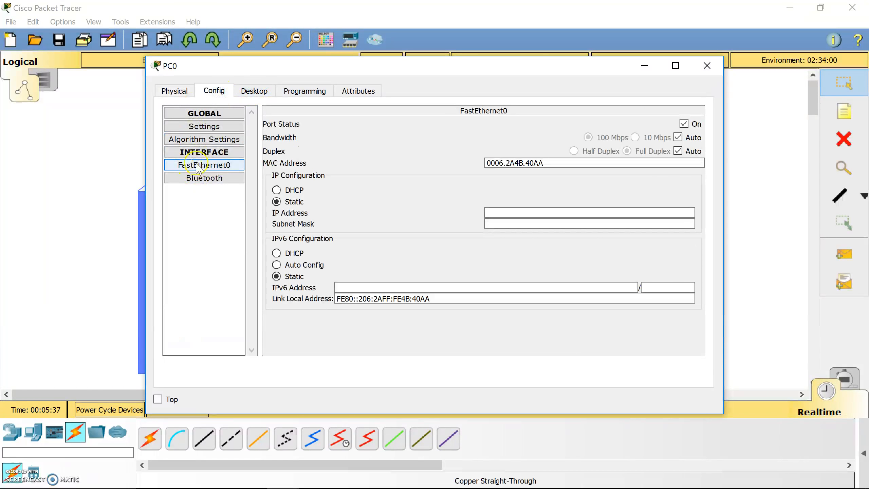
pyautogui.click(501, 213)
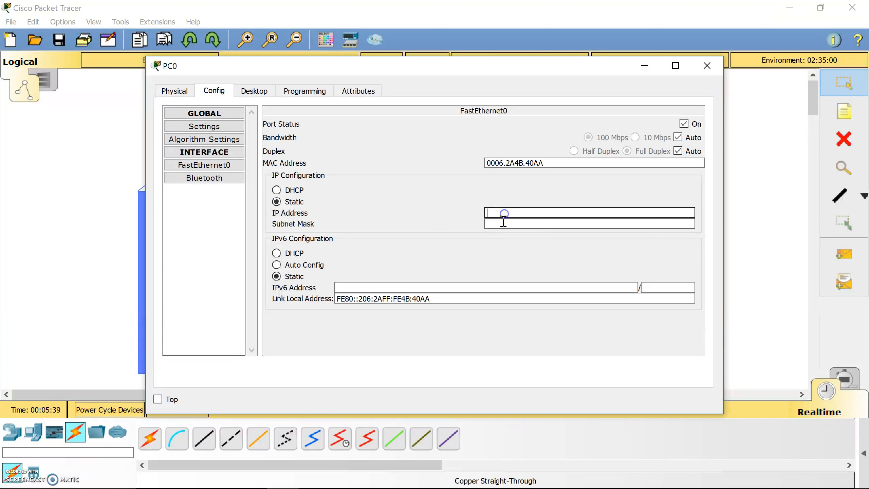
pyautogui.click(276, 190)
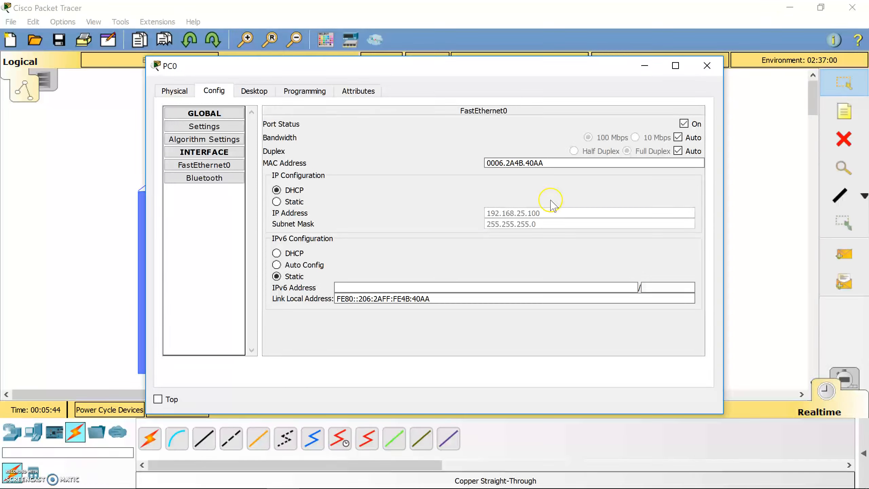
pyautogui.click(707, 65)
# - Set the Light IoT0's FastEthernet0 to DHCP so it receives 192.168.25.101
pyautogui.click(171, 321)
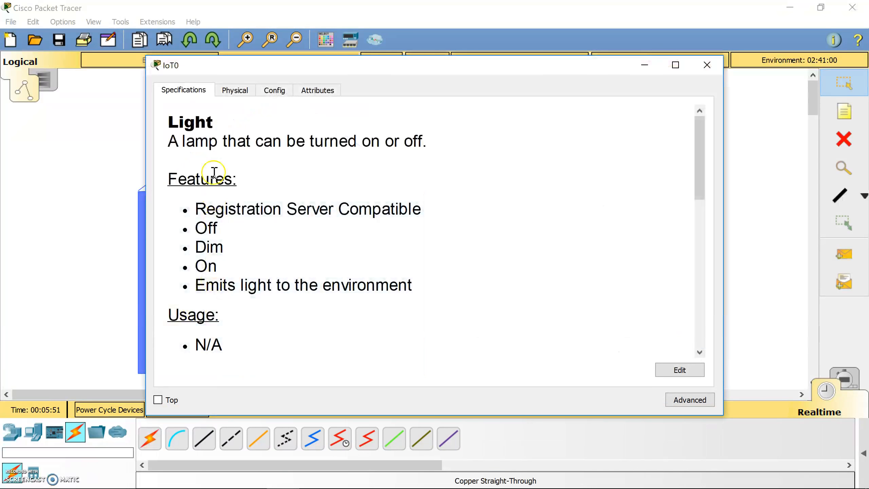
pyautogui.click(235, 90)
pyautogui.click(272, 89)
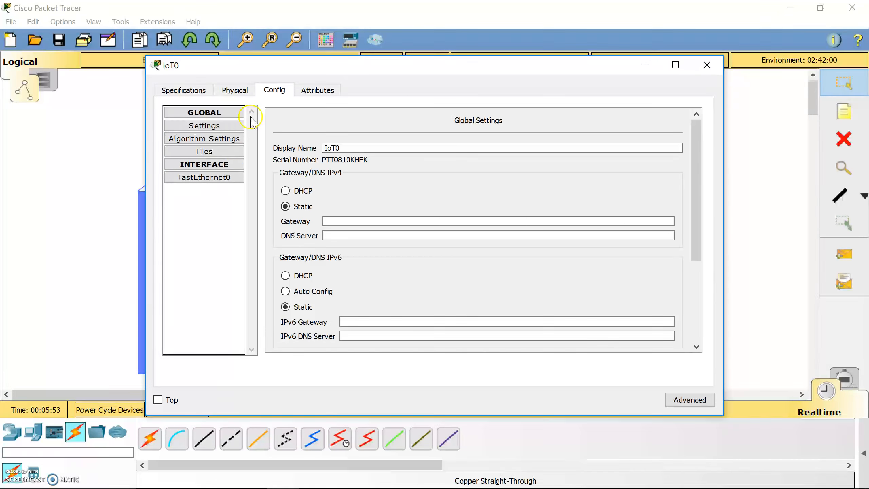
pyautogui.click(205, 177)
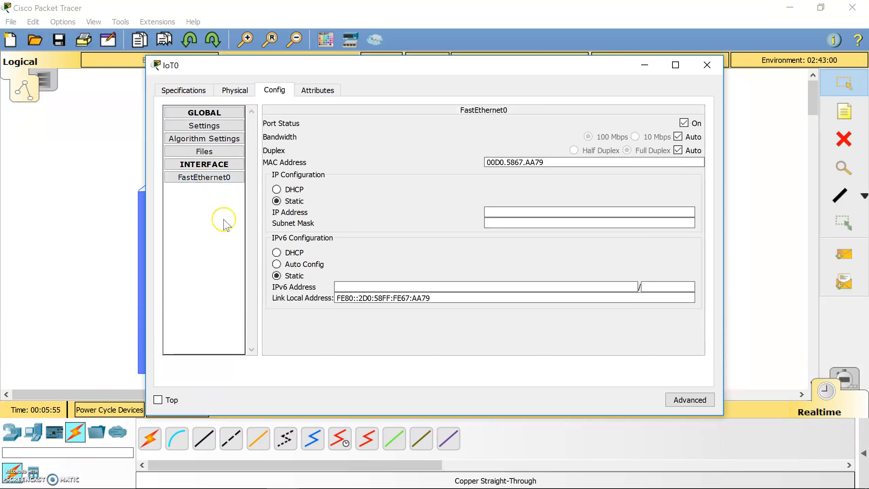
pyautogui.click(276, 190)
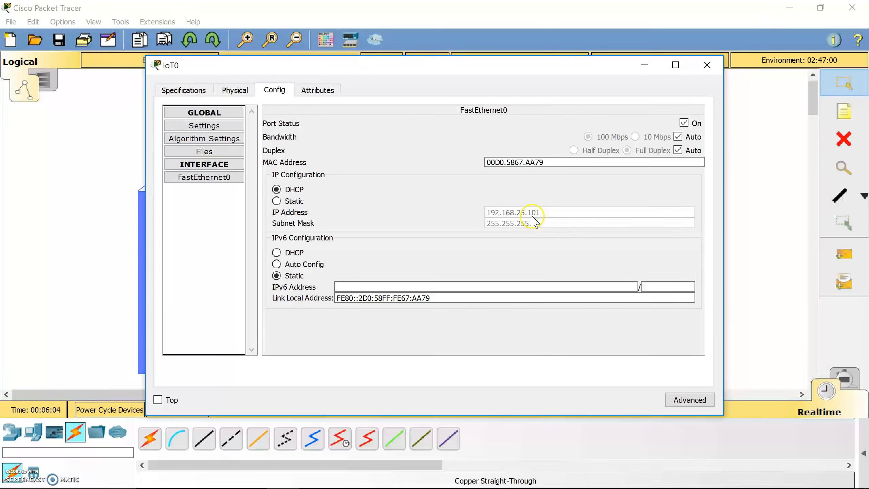
pyautogui.click(707, 65)
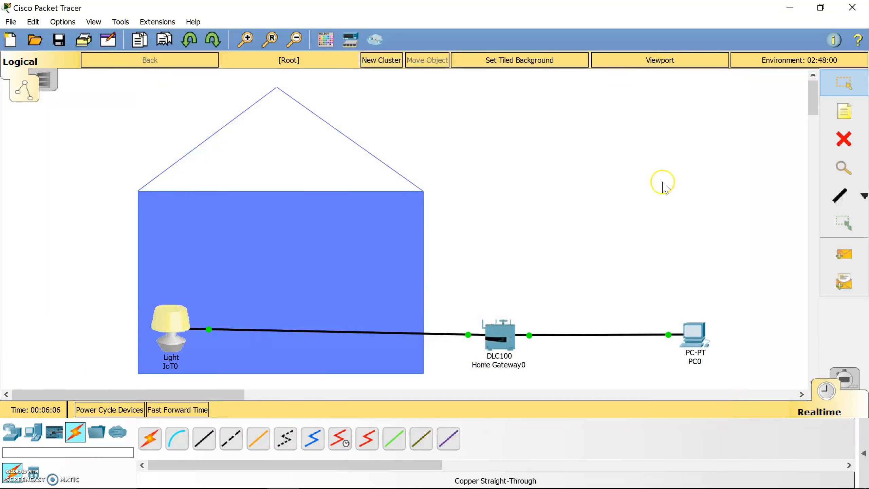
# - Ping 192.168.25.101 from PC0's Command Prompt, getting 4 replies with 0% loss
pyautogui.click(693, 332)
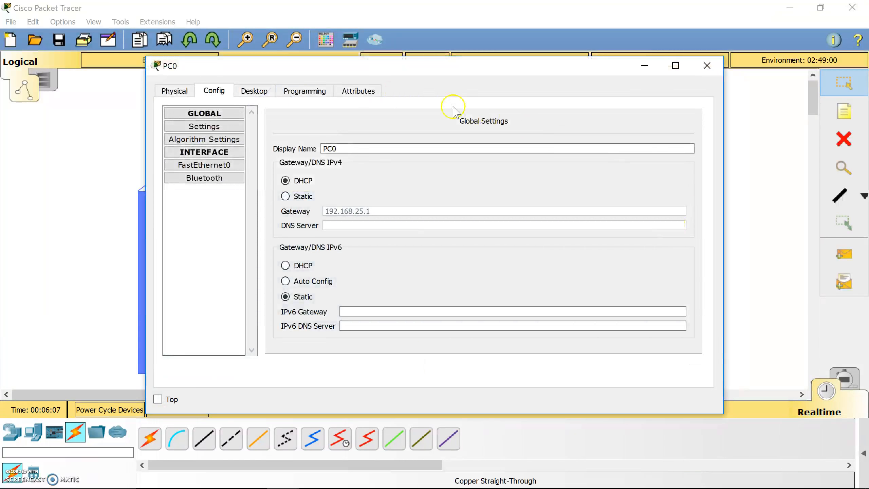
pyautogui.click(254, 91)
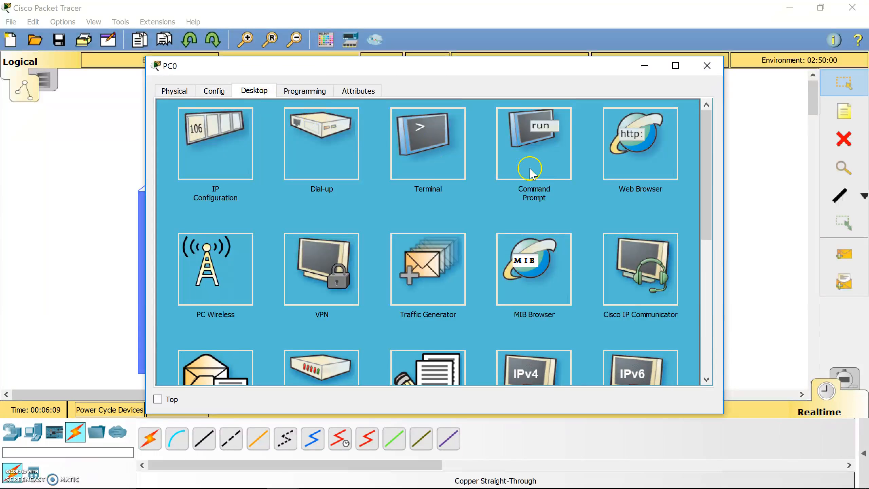
pyautogui.click(543, 171)
pyautogui.moveTo(314, 66); pyautogui.dragTo(505, 58)
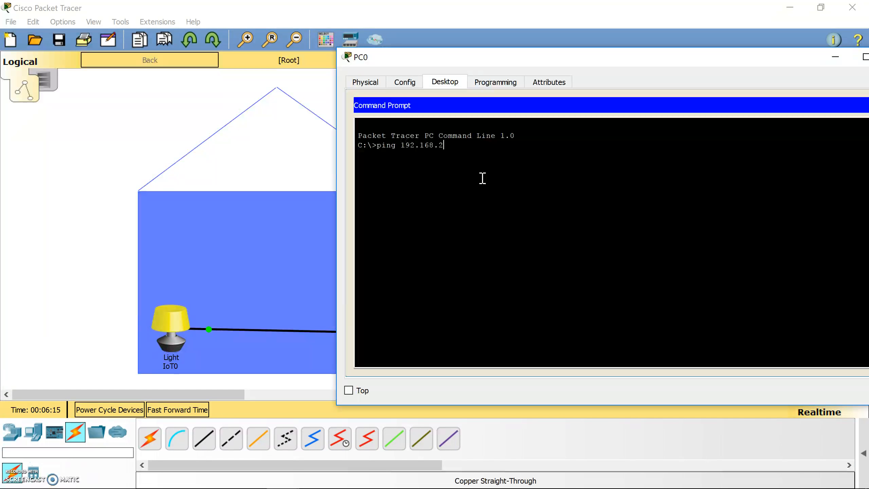
pyautogui.press('Return')
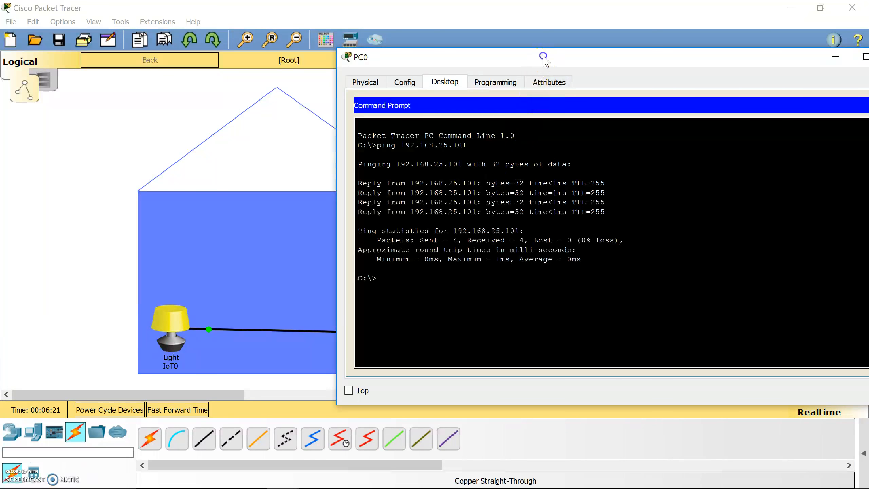
pyautogui.moveTo(549, 56); pyautogui.dragTo(441, 59)
pyautogui.click(752, 53)
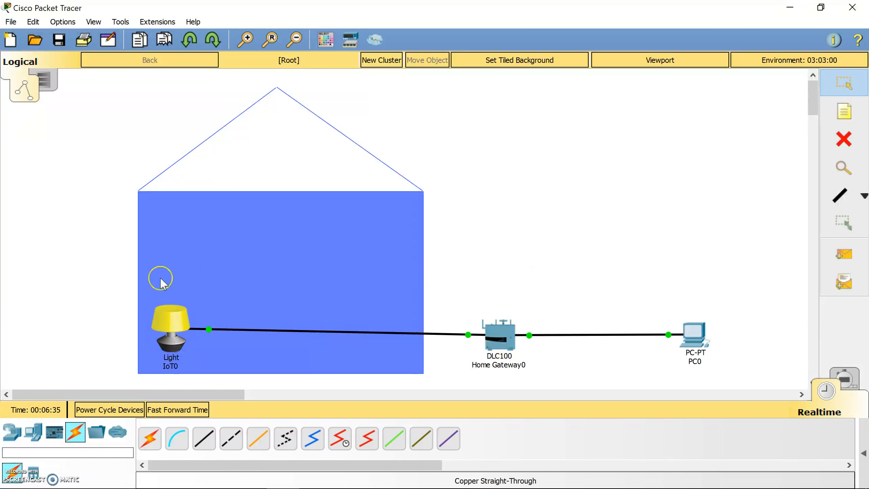
pyautogui.click(462, 262)
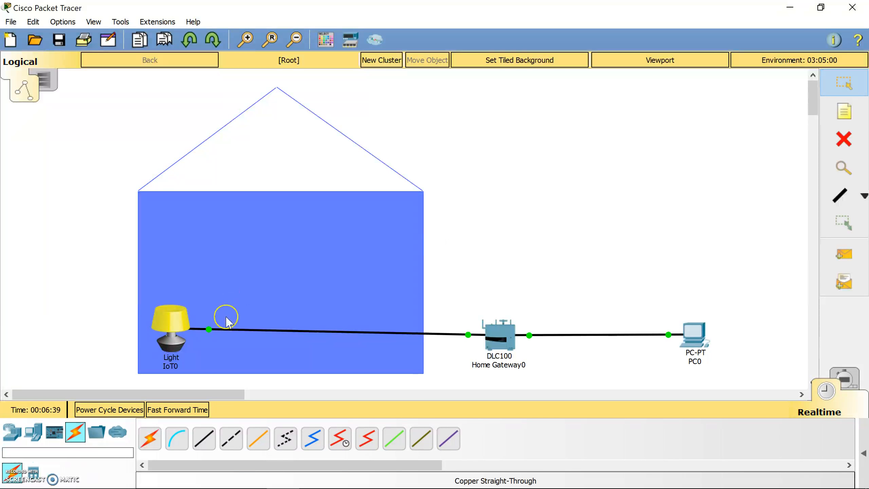
pyautogui.click(174, 331)
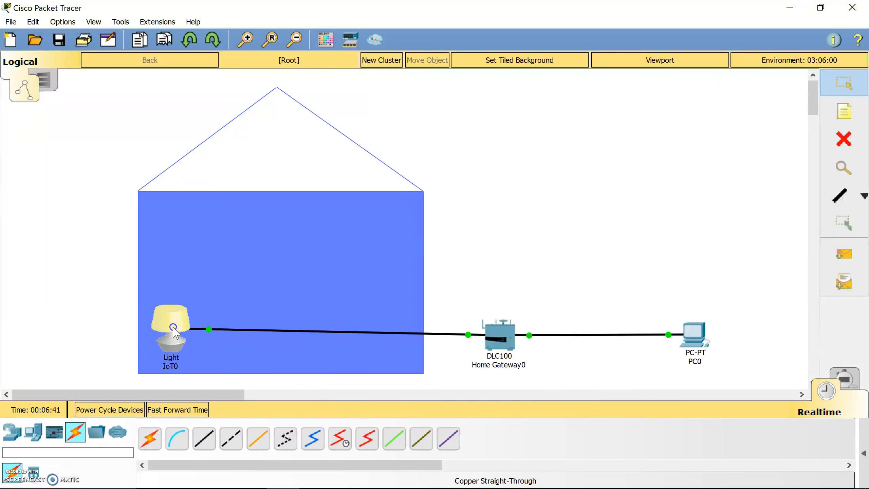
pyautogui.click(179, 97)
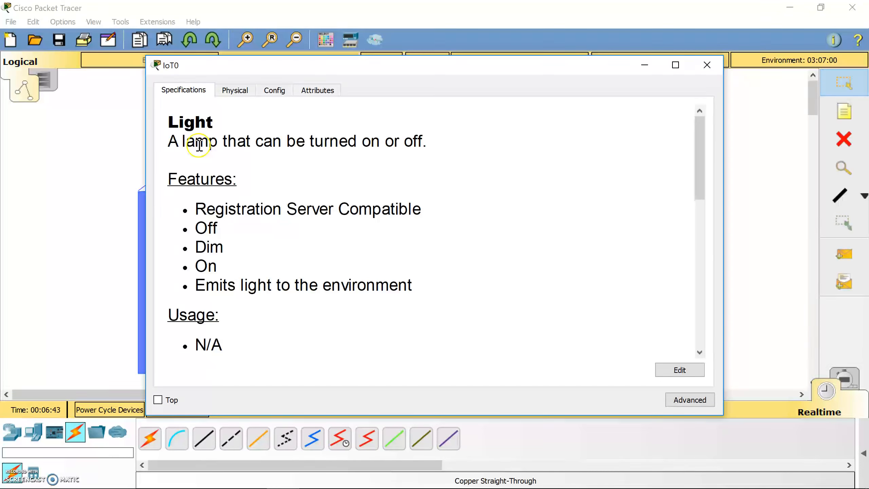
pyautogui.click(699, 173)
pyautogui.moveTo(699, 173); pyautogui.dragTo(707, 312)
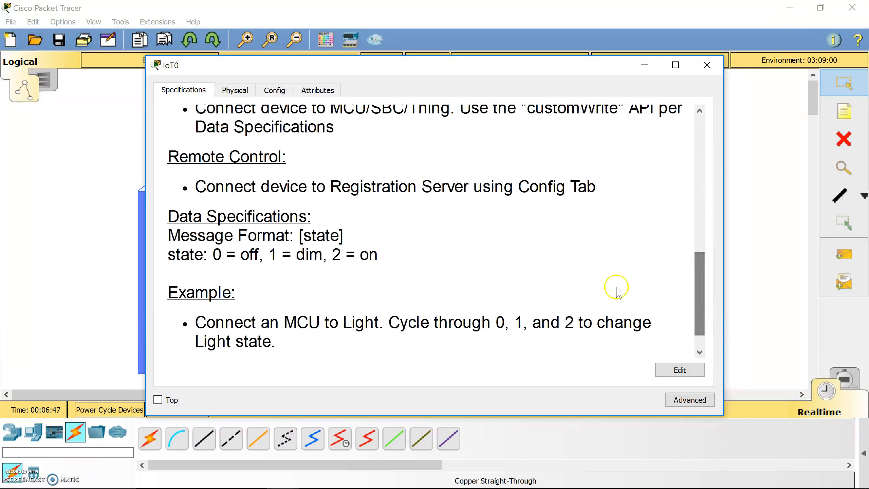
pyautogui.moveTo(169, 157); pyautogui.dragTo(283, 159)
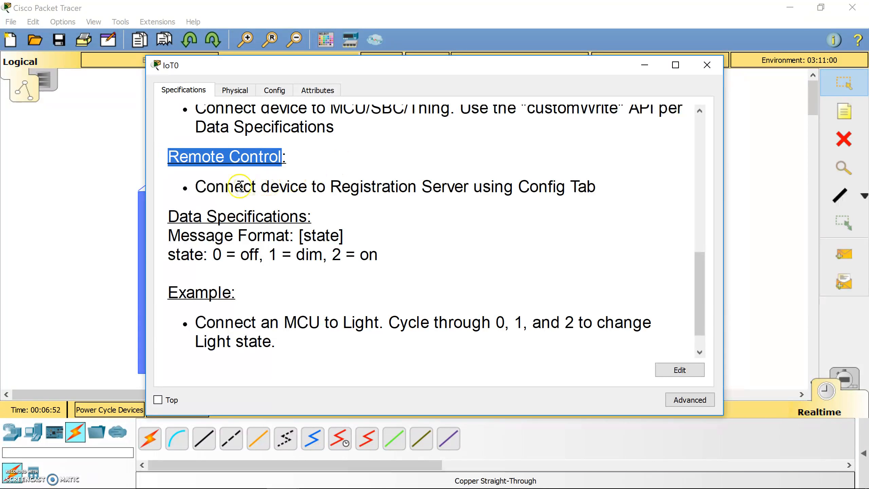
pyautogui.moveTo(195, 187); pyautogui.dragTo(471, 189)
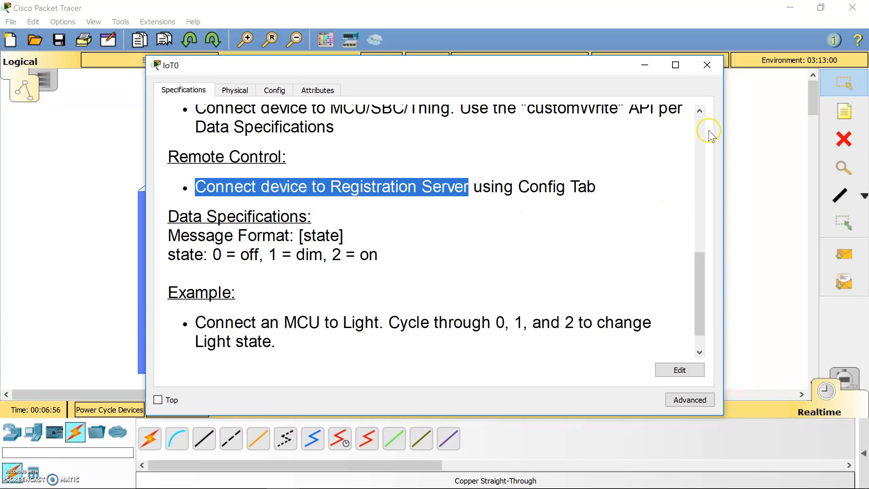
pyautogui.click(708, 66)
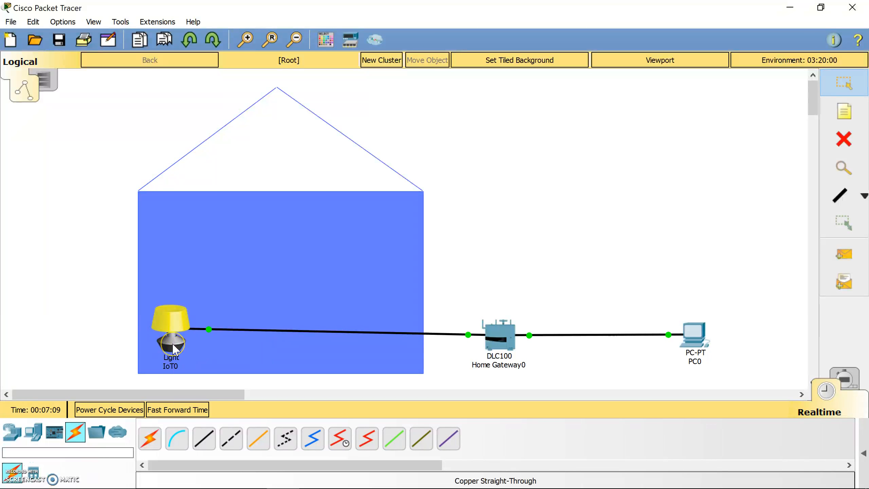
# - In IoT0's Settings, try Remote Server for IoT Server, then reselect Home Gateway
pyautogui.moveTo(174, 349)
pyautogui.click(171, 346)
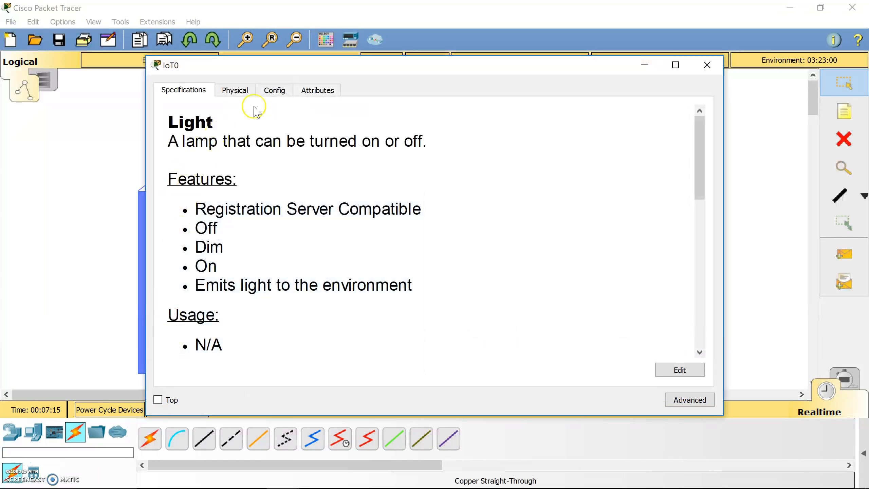
pyautogui.click(273, 91)
pyautogui.click(206, 126)
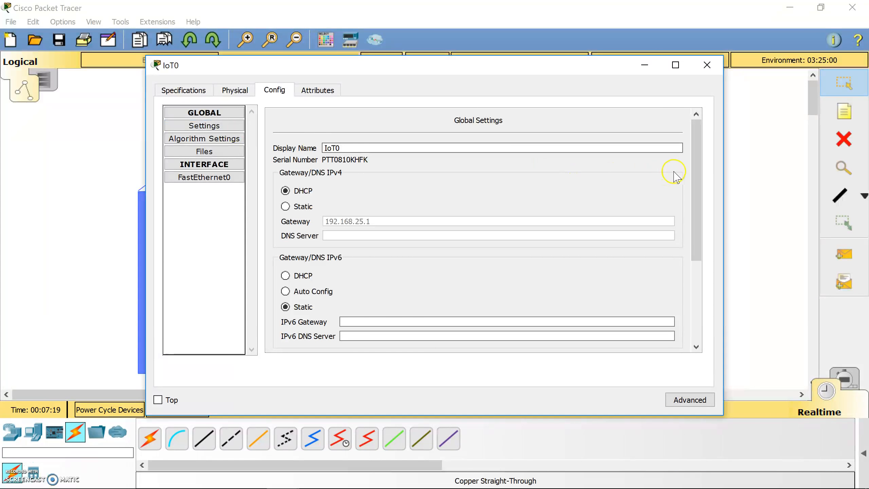
pyautogui.moveTo(696, 178); pyautogui.dragTo(689, 270)
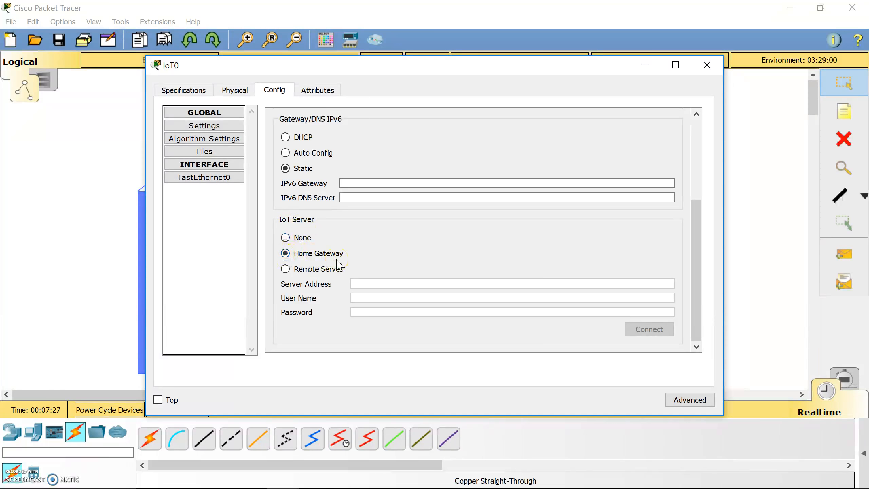
pyautogui.click(301, 271)
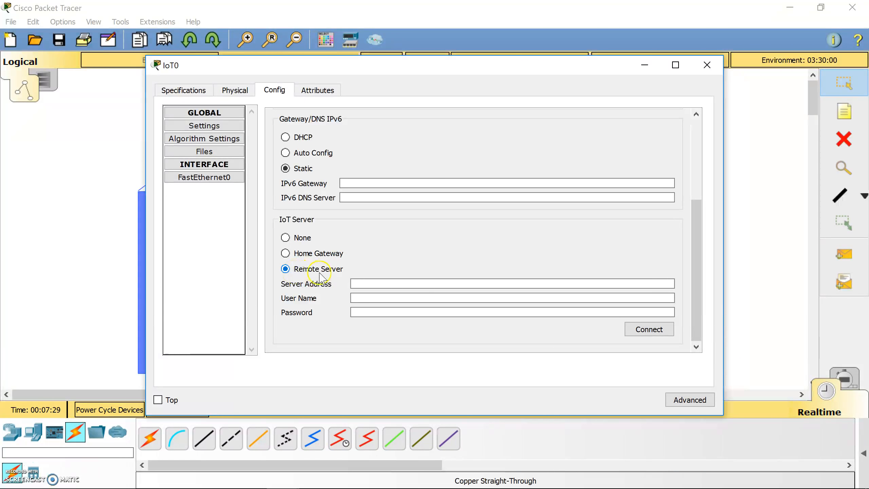
pyautogui.click(361, 284)
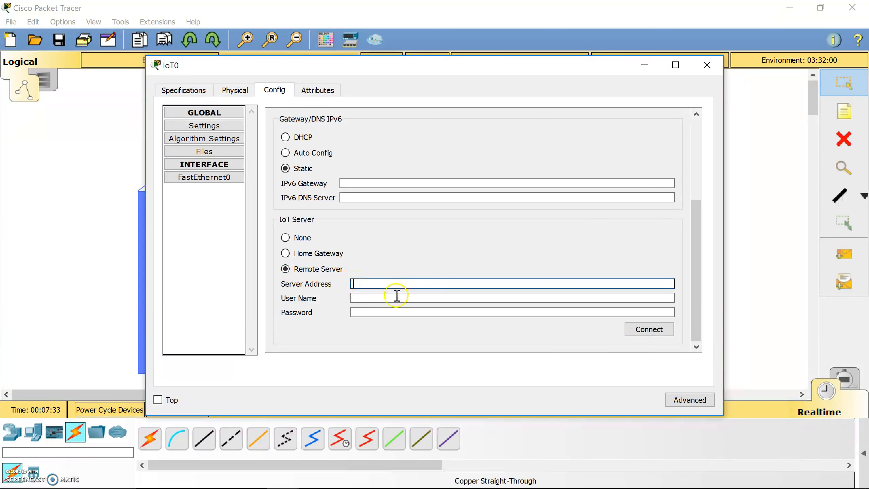
pyautogui.click(289, 259)
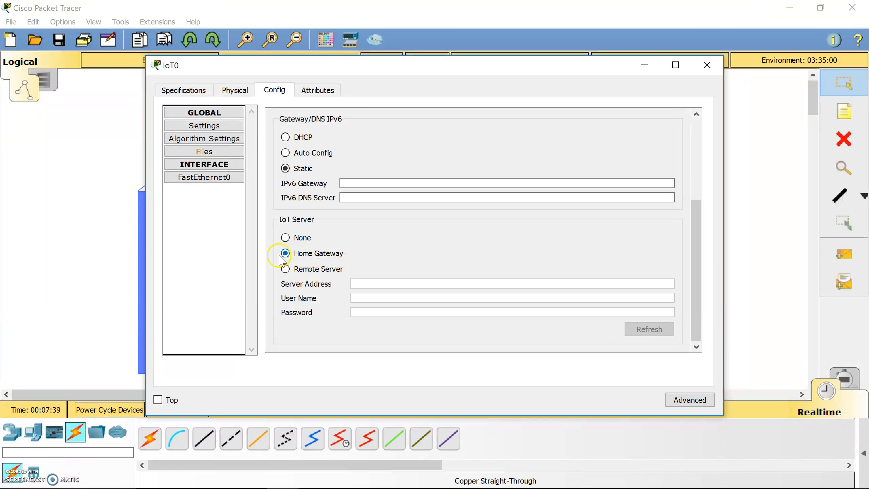
pyautogui.click(706, 65)
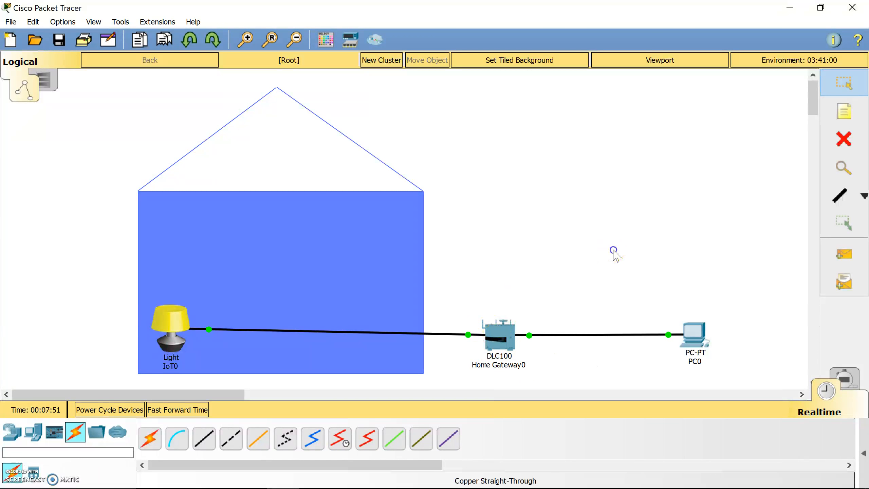
pyautogui.click(695, 333)
pyautogui.moveTo(488, 72); pyautogui.dragTo(504, 426)
pyautogui.click(514, 249)
pyautogui.moveTo(510, 344)
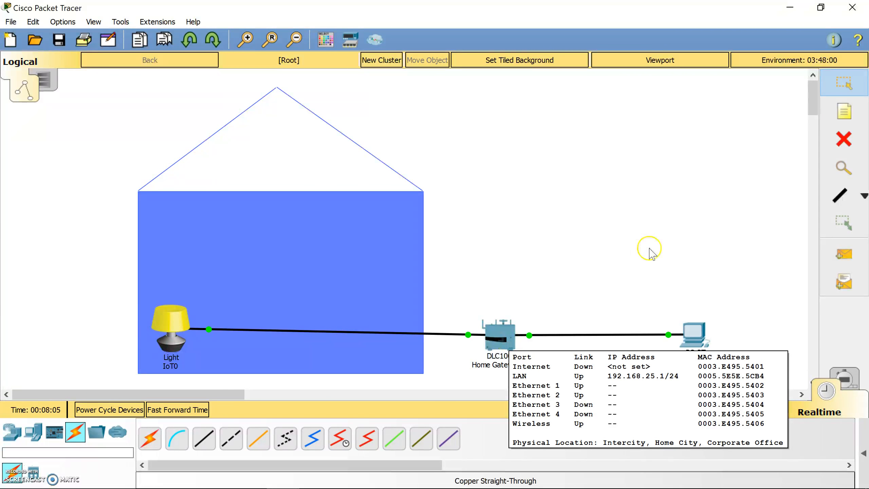
pyautogui.click(693, 333)
pyautogui.moveTo(522, 414); pyautogui.dragTo(626, 77)
pyautogui.click(500, 136)
pyautogui.write('http://192.168.25.1')
pyautogui.press('Return')
# - Log in to the home gateway web page
pyautogui.click(529, 190)
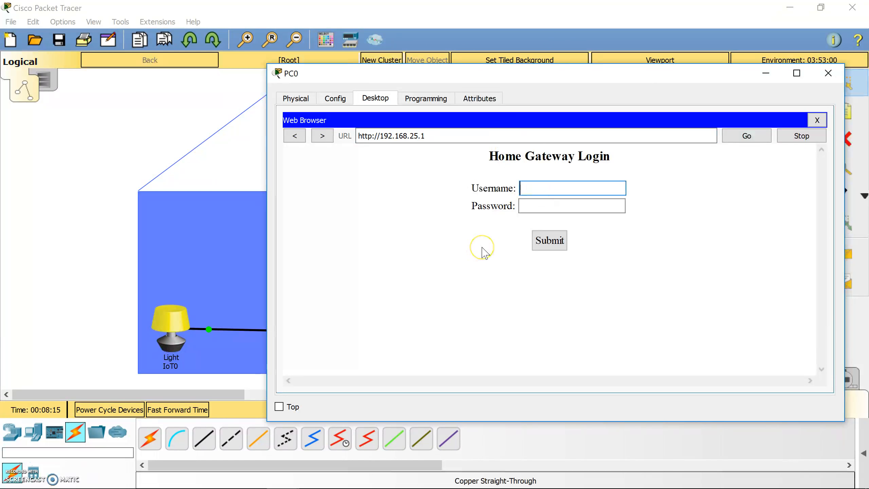
pyautogui.press('Tab')
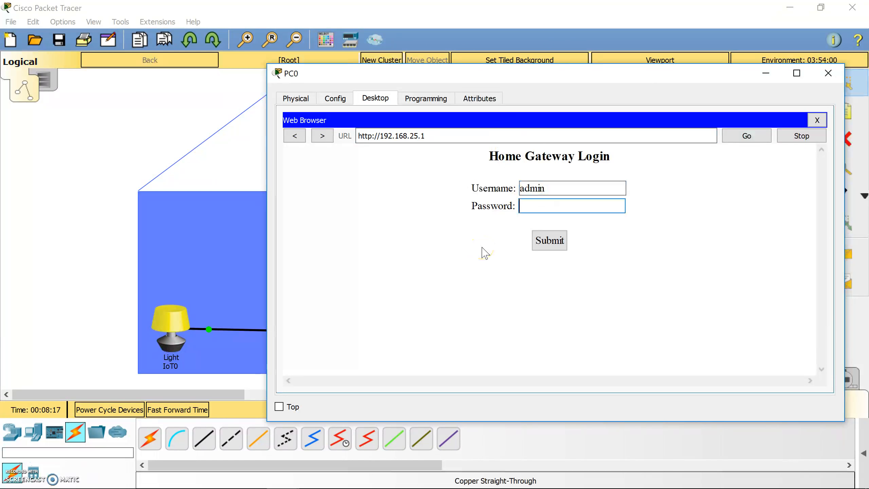
pyautogui.press('Return')
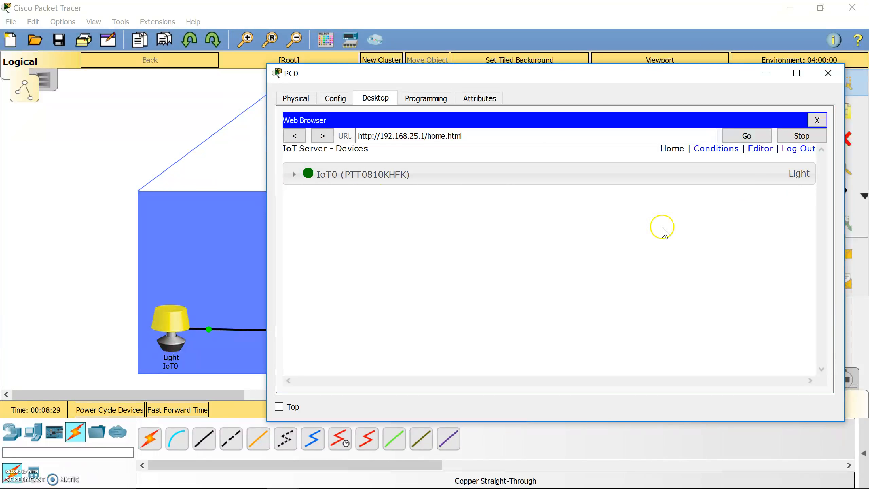
# - Expand IoT0 on the IoT Server page and switch the light On, then to Dim
pyautogui.click(292, 175)
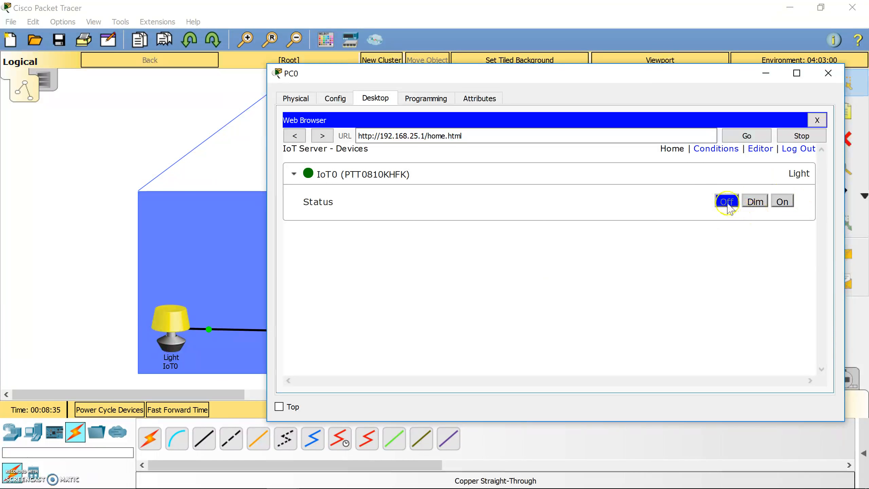
pyautogui.click(782, 202)
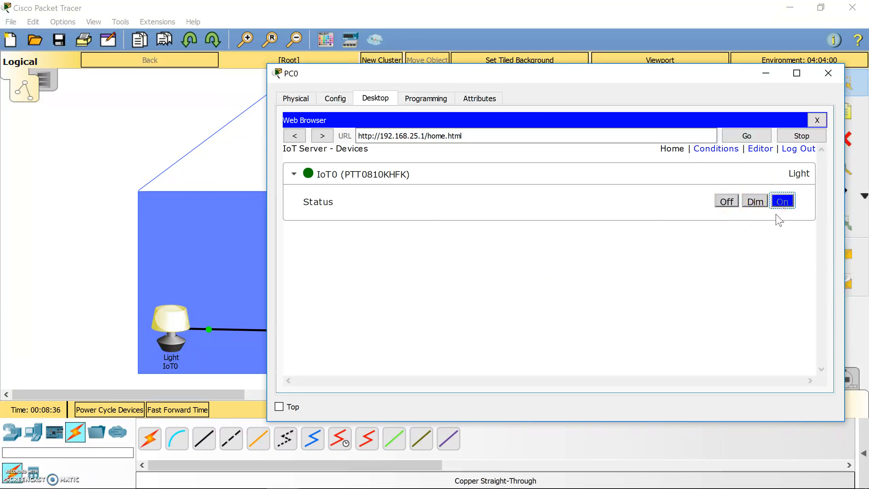
pyautogui.click(755, 202)
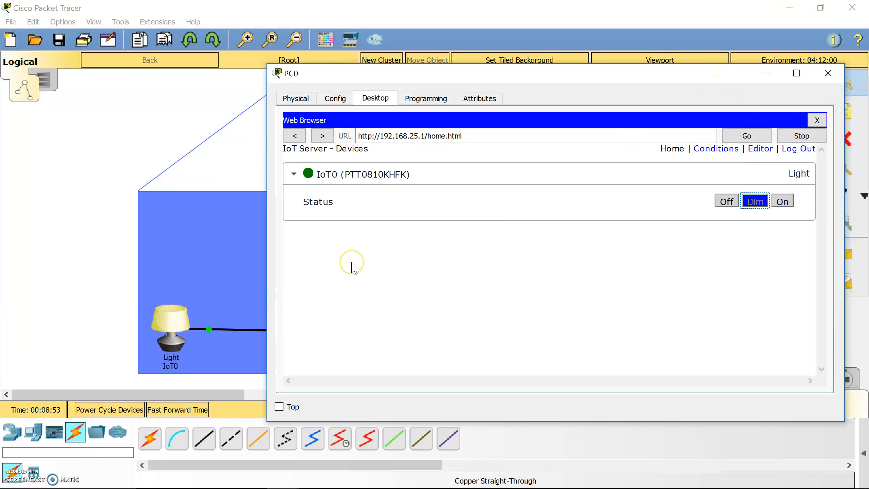
pyautogui.click(828, 73)
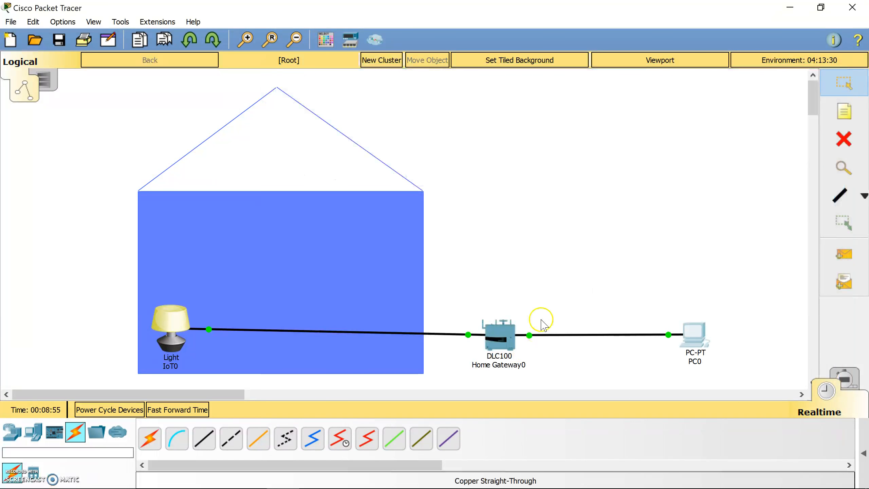
# - Reopen PC0's window briefly, close it again and click the canvas
pyautogui.click(695, 337)
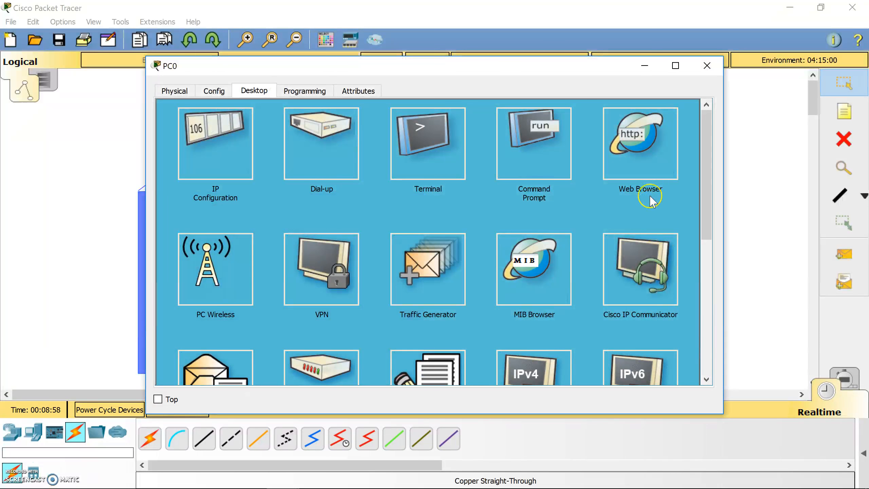
pyautogui.click(707, 66)
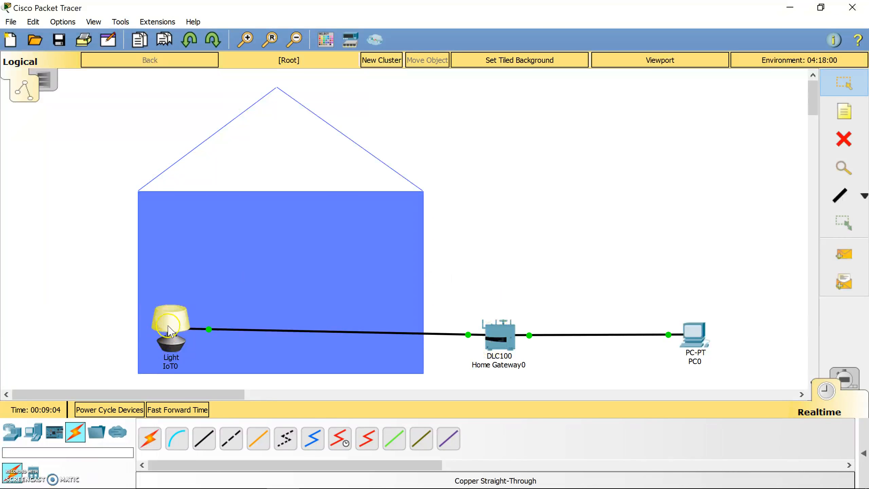
pyautogui.click(511, 221)
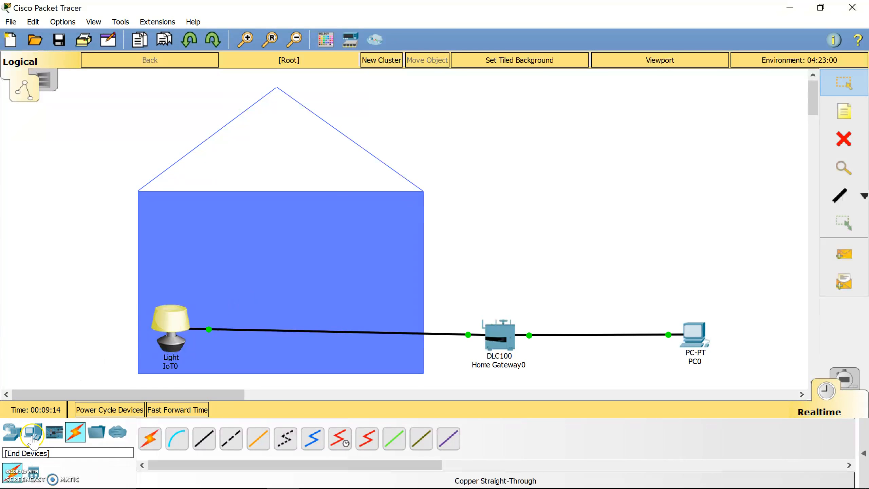
# - Show End Devices > Home in the device library and scroll to the Furnace and Temperature Monitor
pyautogui.click(15, 437)
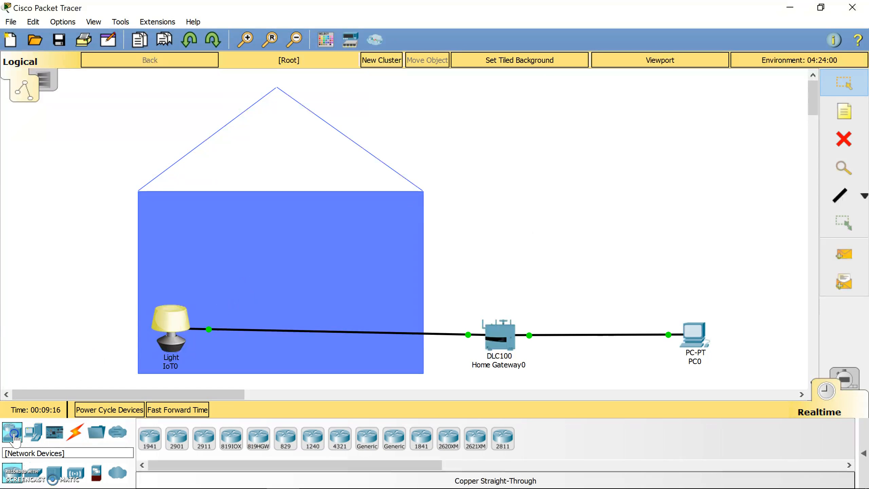
pyautogui.click(34, 432)
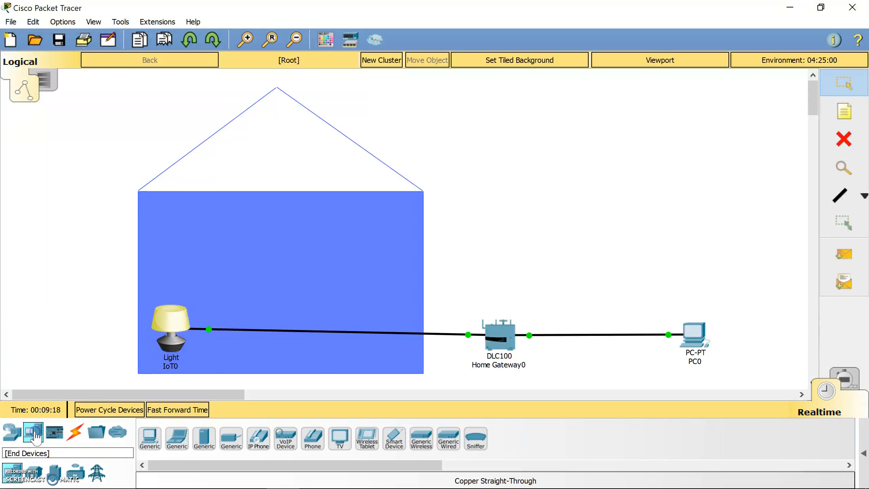
pyautogui.click(33, 476)
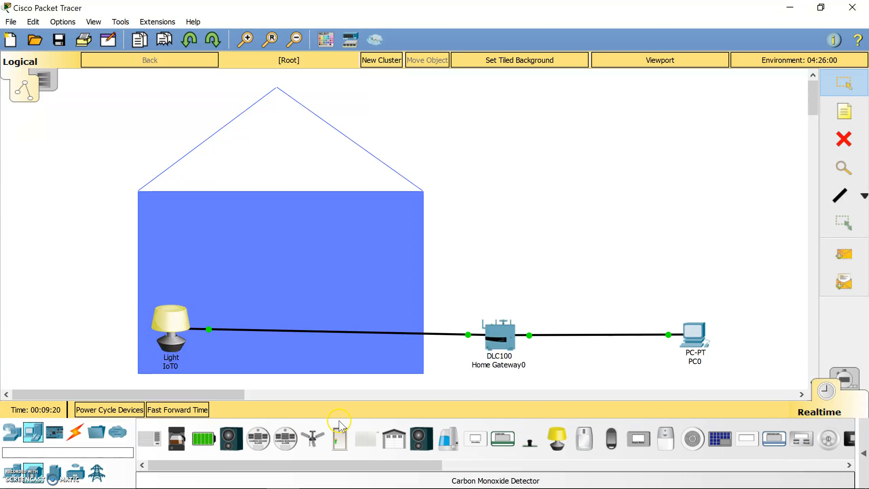
pyautogui.moveTo(356, 467); pyautogui.dragTo(452, 466)
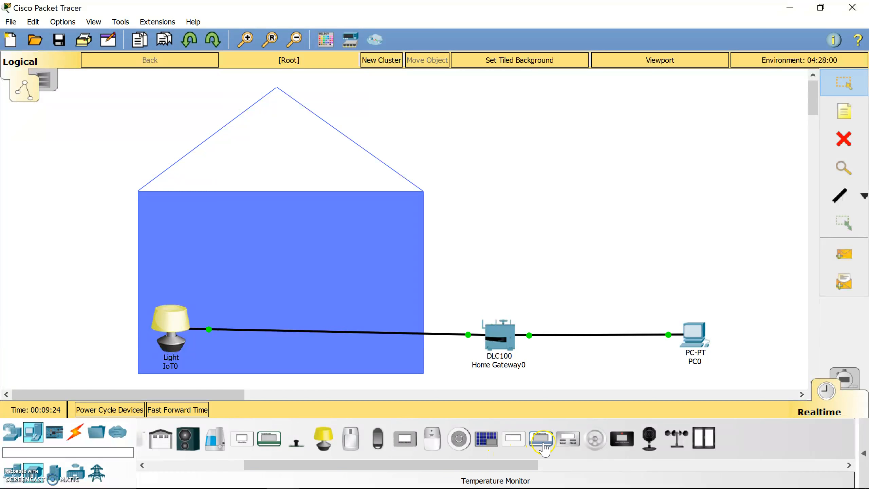
# - Place a Temperature Monitor (IoT1) in the house's roof triangle and deselect it
pyautogui.moveTo(544, 445); pyautogui.dragTo(295, 154)
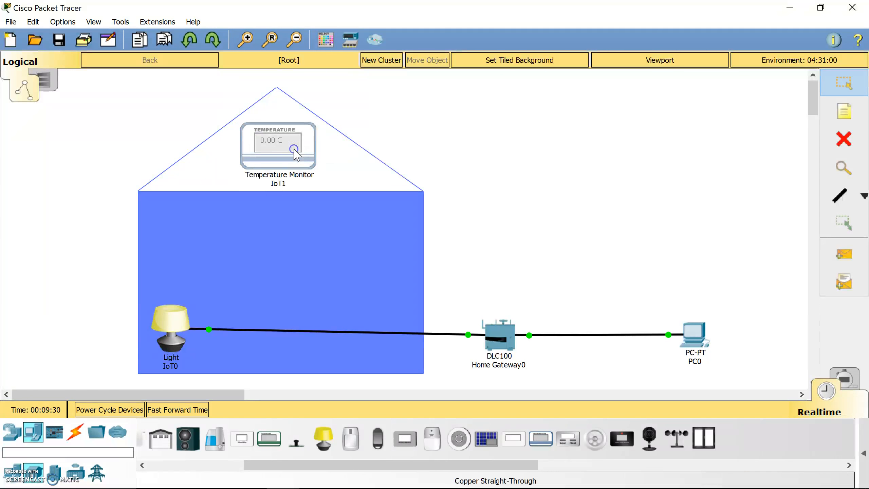
pyautogui.click(549, 173)
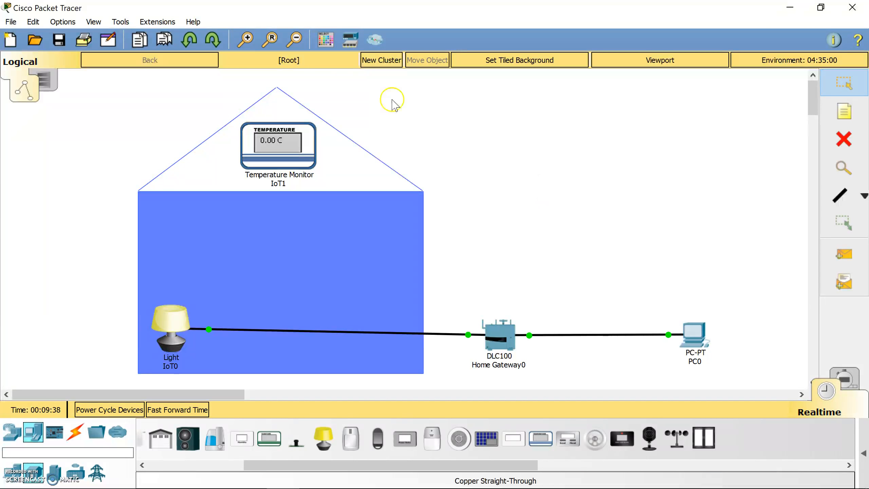
# - Open the Environments settings and select the Ambient Temperature entry
pyautogui.rightClick(529, 198)
pyautogui.click(786, 62)
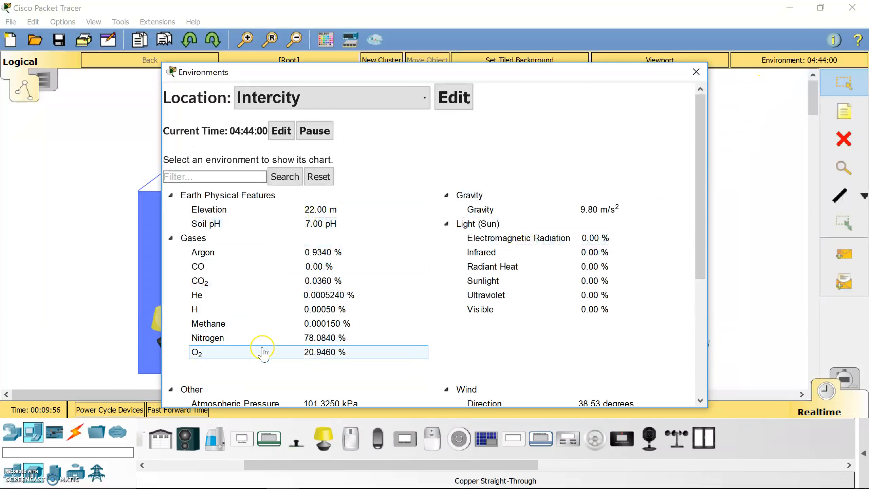
pyautogui.moveTo(702, 263); pyautogui.dragTo(698, 380)
pyautogui.click(264, 287)
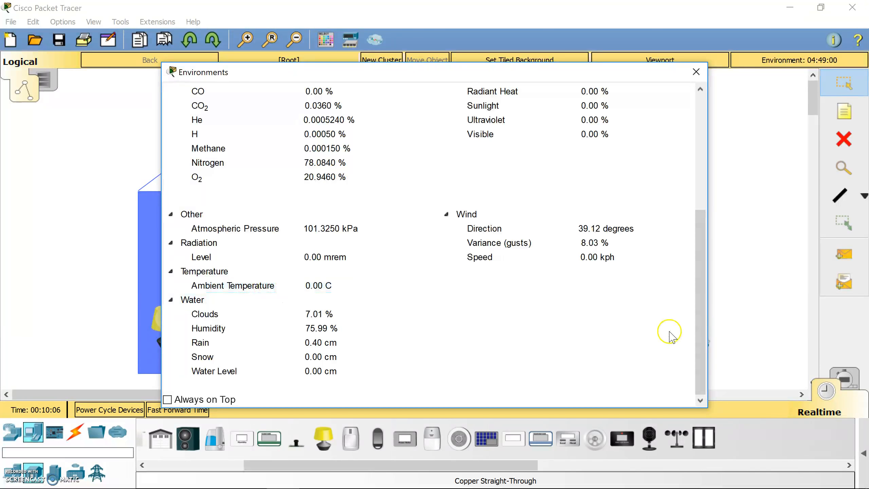
pyautogui.moveTo(698, 339); pyautogui.dragTo(707, 261)
pyautogui.scroll(2, 288, 258)
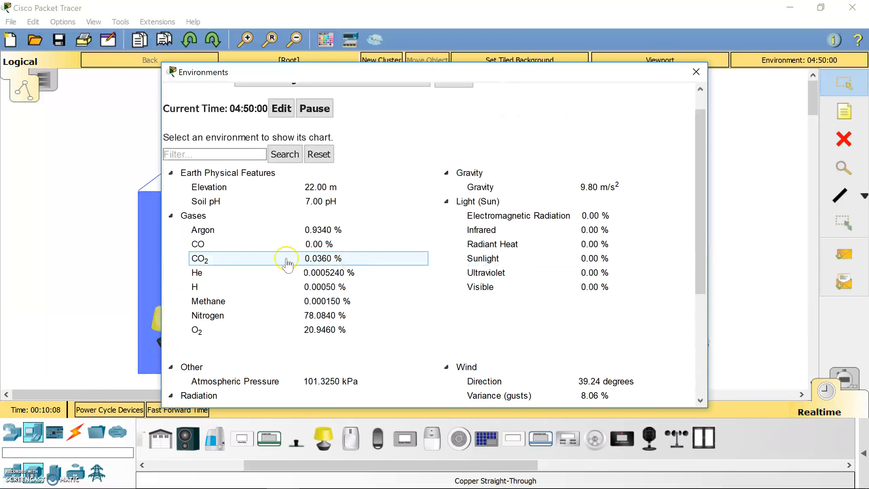
# - Check the CO2 and Radiant Heat entries, then open the Intercity keyframe editor
pyautogui.click(338, 216)
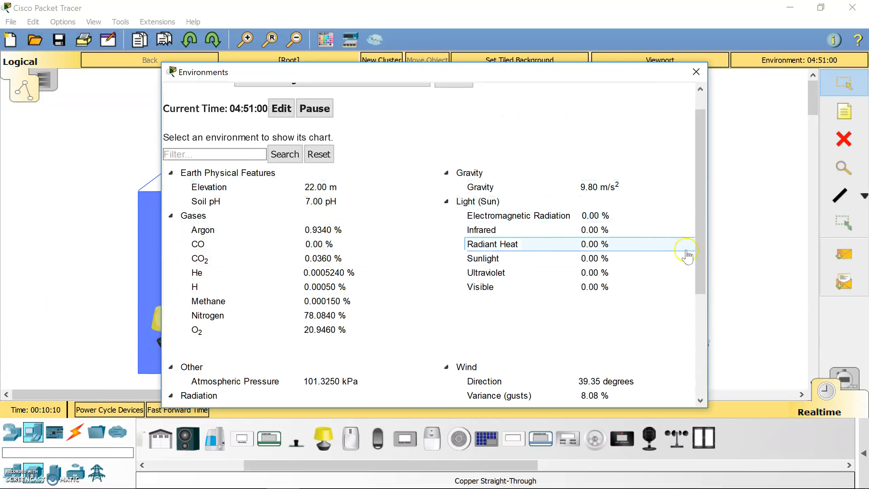
pyautogui.click(518, 193)
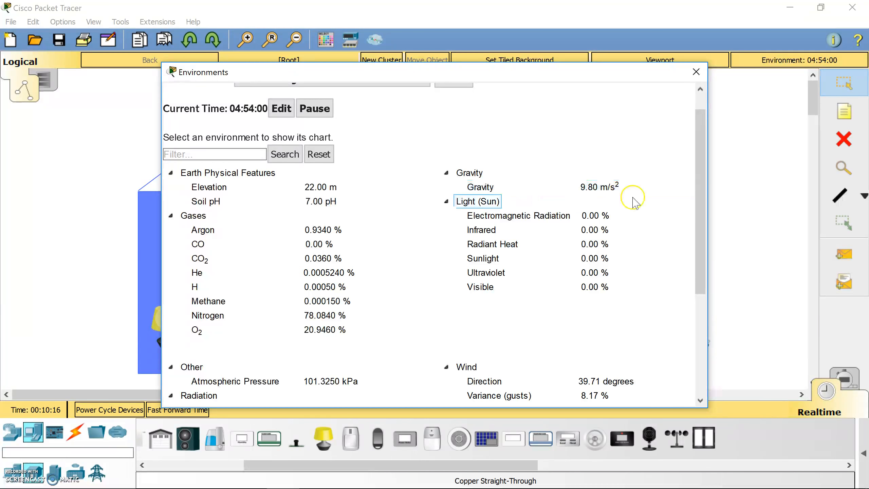
pyautogui.moveTo(699, 220); pyautogui.dragTo(702, 198)
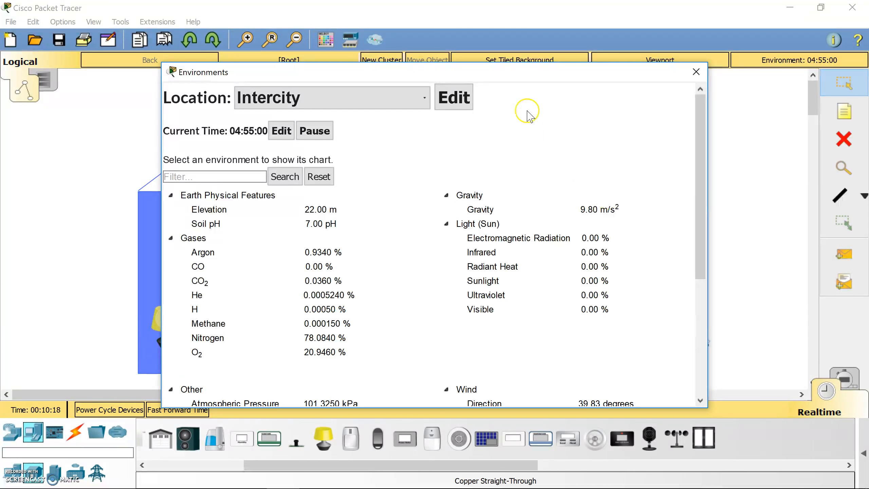
pyautogui.click(452, 103)
pyautogui.click(450, 103)
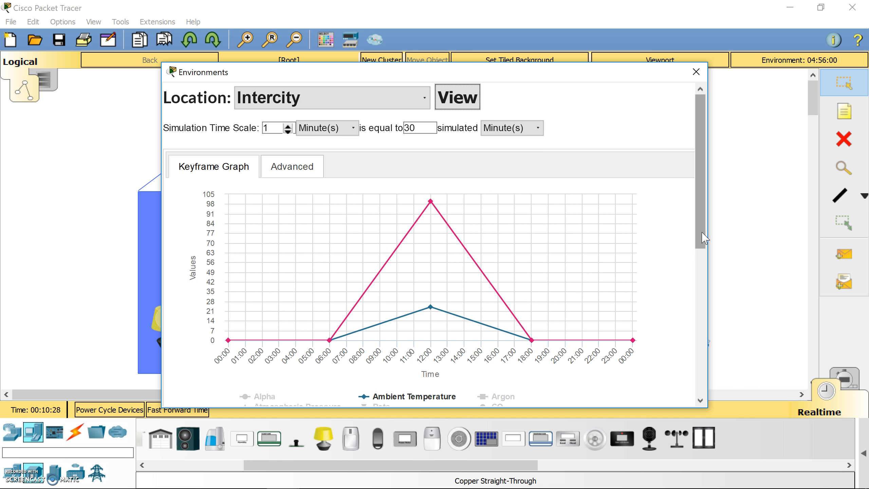
# - Inspect the Ambient Temperature keyframes at 06:00, 18:00 and the 24 peak at 12:00
pyautogui.moveTo(703, 238); pyautogui.dragTo(704, 277)
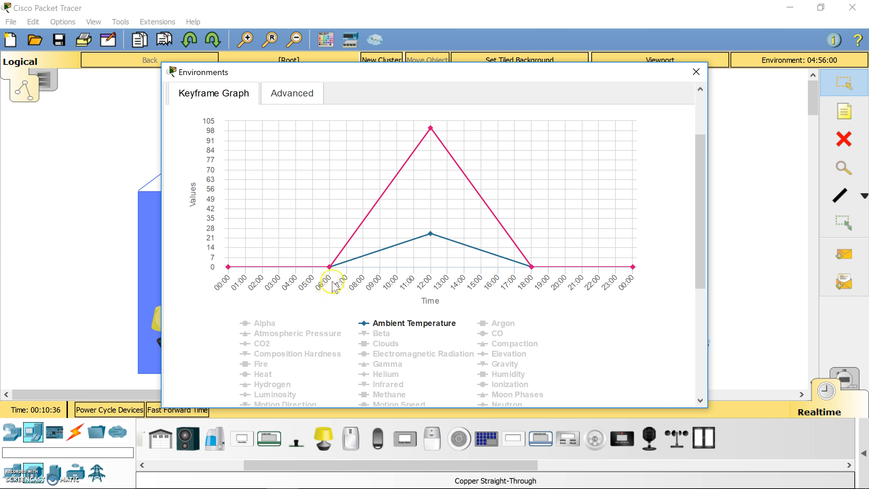
pyautogui.click(329, 267)
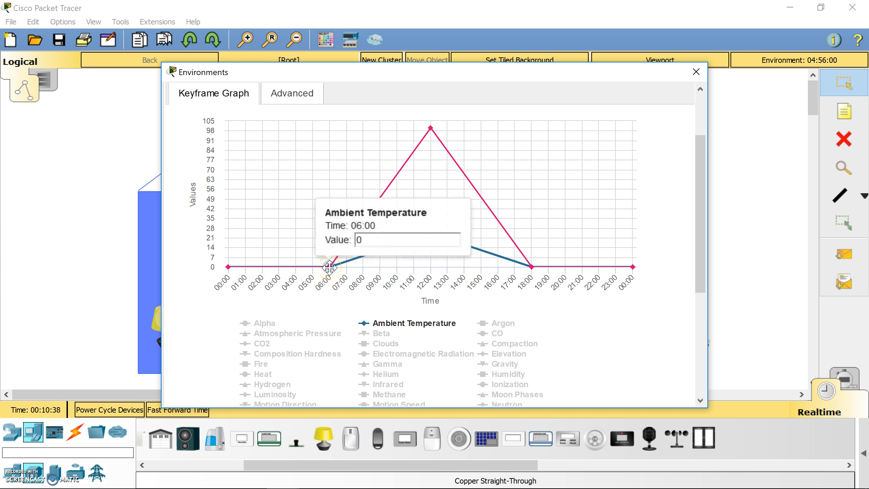
pyautogui.click(531, 266)
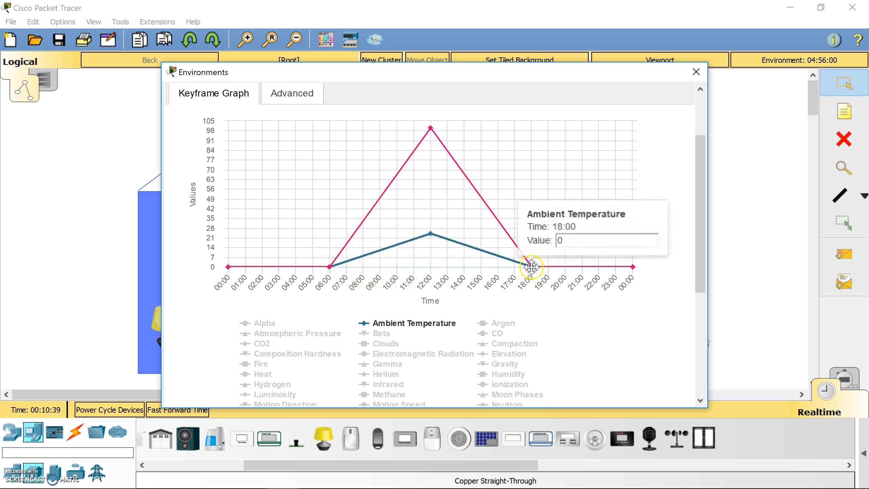
pyautogui.click(430, 128)
pyautogui.click(431, 234)
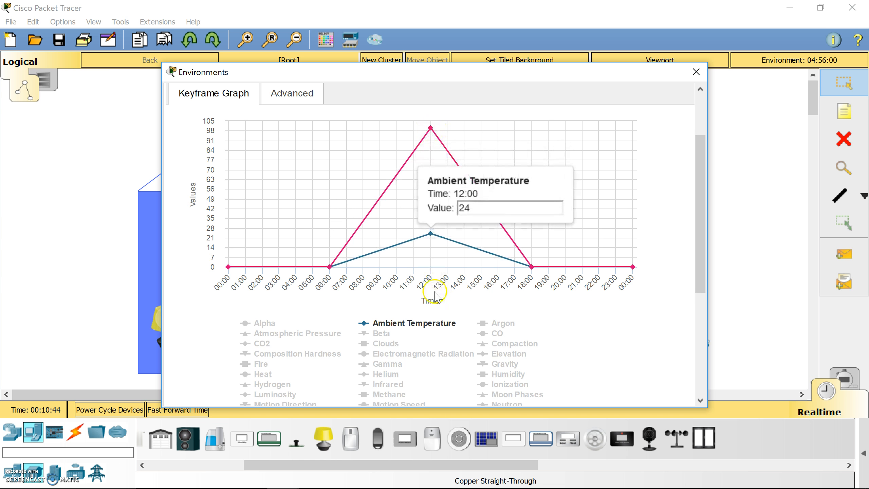
pyautogui.click(451, 202)
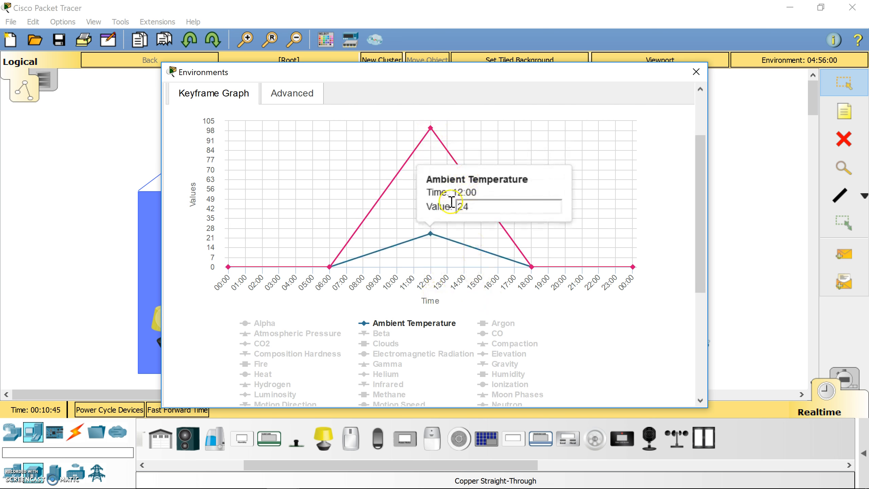
pyautogui.click(421, 242)
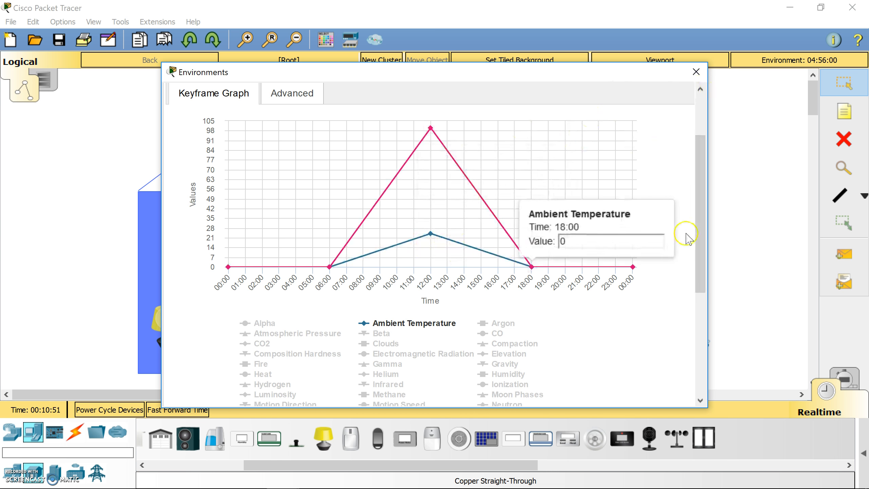
# - Set the Simulation Time Scale unit to Second(s), view current values, and close Environments
pyautogui.scroll(3, 699, 246)
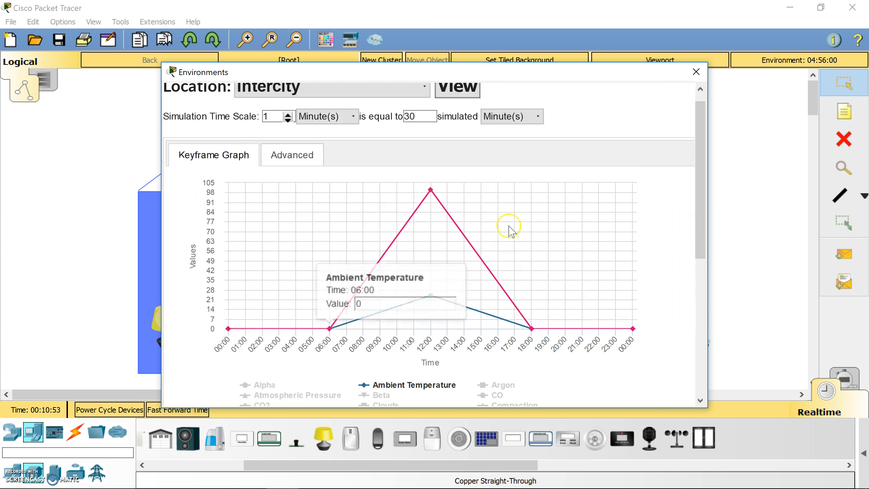
pyautogui.scroll(1, 700, 236)
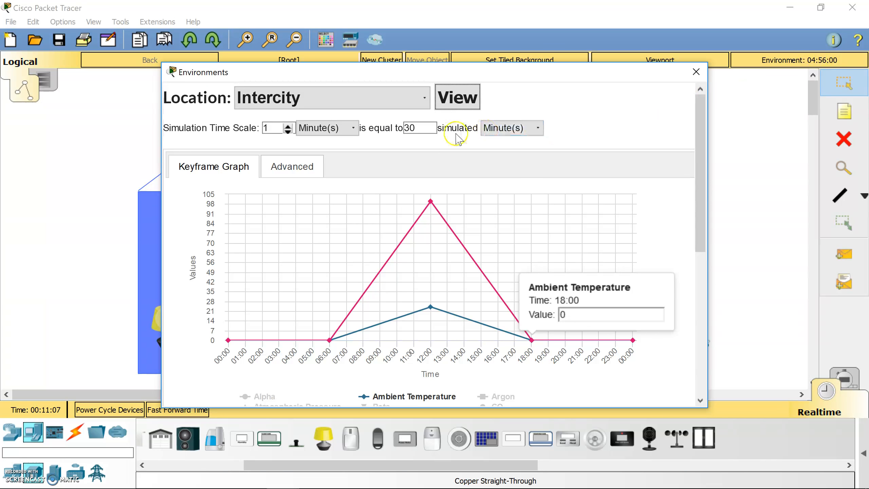
pyautogui.click(333, 128)
pyautogui.click(330, 138)
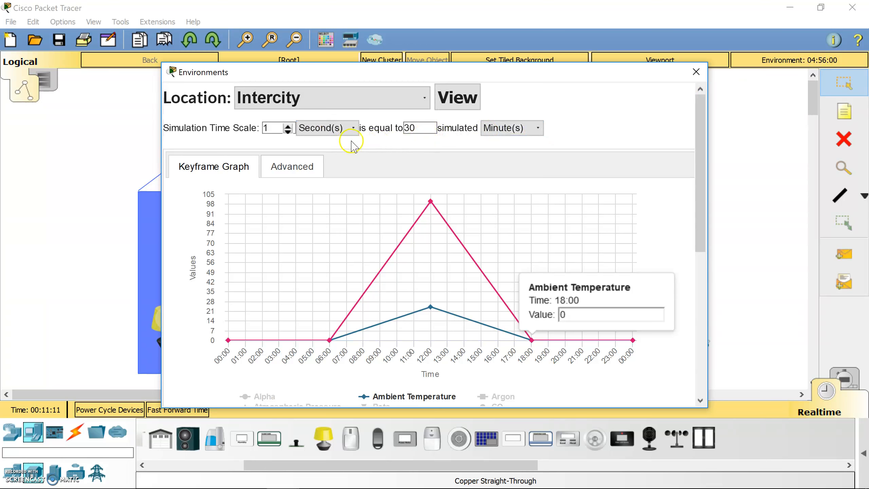
pyautogui.click(458, 101)
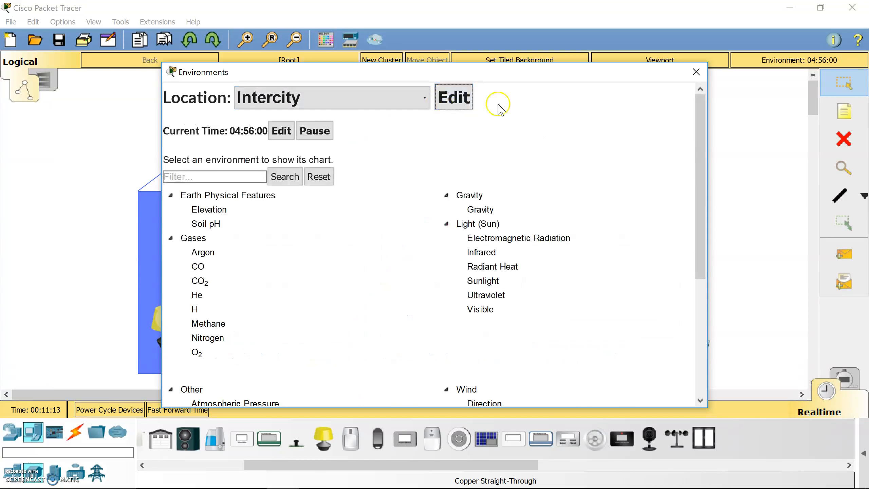
pyautogui.click(697, 71)
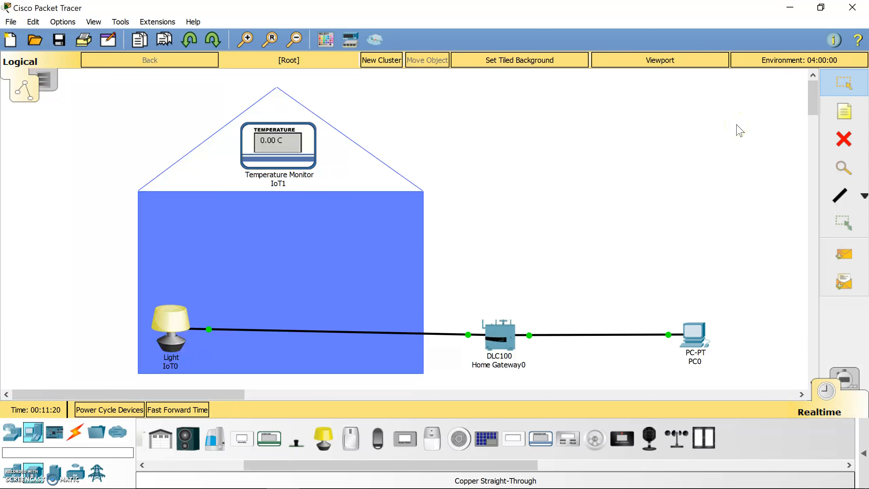
# - Fast-forward the clock one hour, place a Furnace (IoT2) inside the house, and open it
pyautogui.click(800, 62)
pyautogui.moveTo(343, 465); pyautogui.dragTo(192, 462)
pyautogui.moveTo(365, 444); pyautogui.dragTo(338, 248)
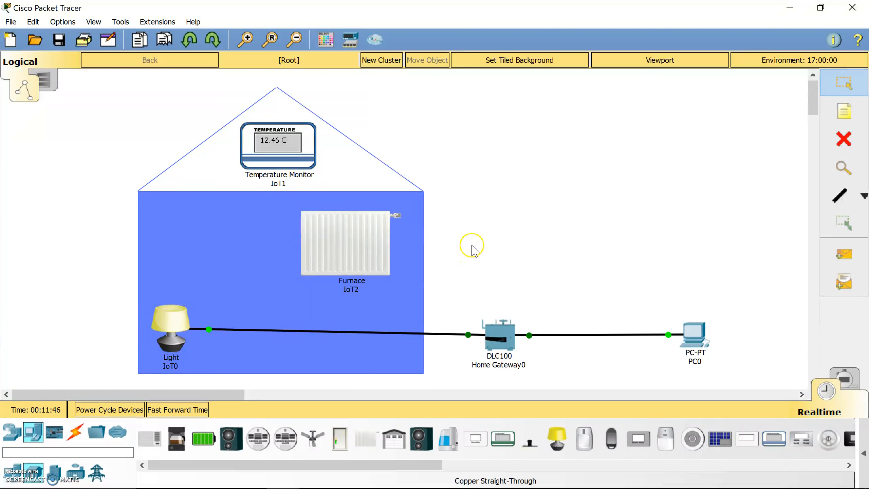
pyautogui.click(356, 247)
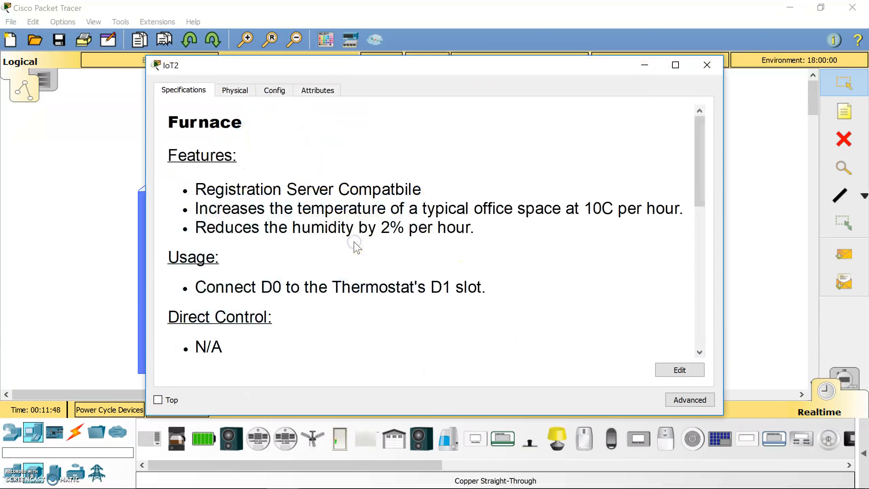
# - Read through the Furnace IoT2 Specifications, then close its window
pyautogui.moveTo(701, 177); pyautogui.dragTo(701, 209)
pyautogui.moveTo(216, 145); pyautogui.dragTo(618, 146)
pyautogui.click(604, 212)
pyautogui.moveTo(693, 193); pyautogui.dragTo(689, 229)
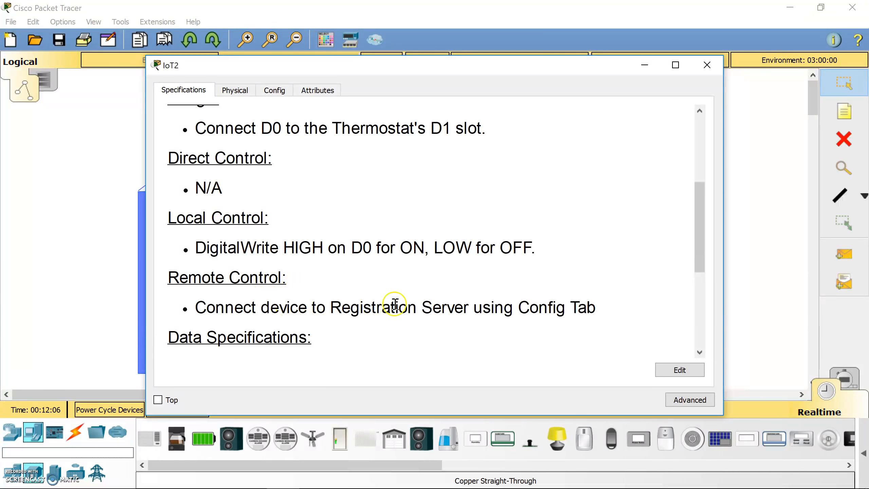
pyautogui.click(707, 65)
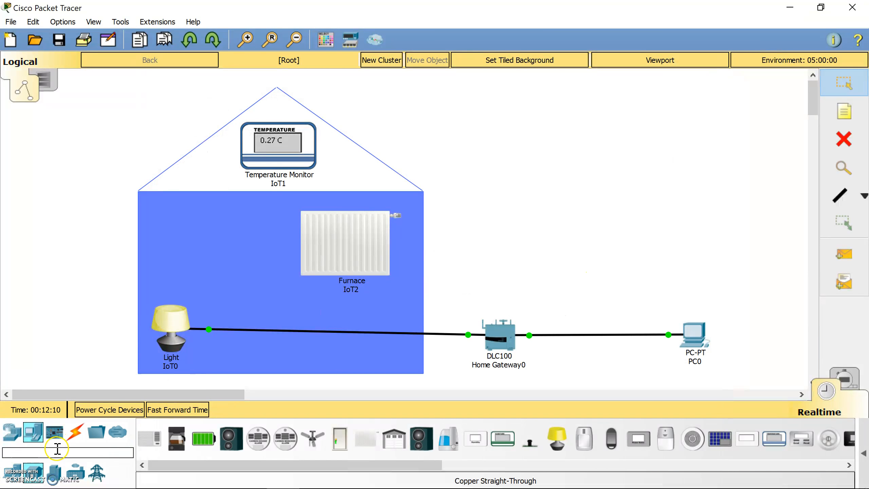
# - Cable Home Gateway0's Ethernet 3 to the furnace's FastEthernet0 with copper straight-through
pyautogui.click(76, 433)
pyautogui.click(205, 442)
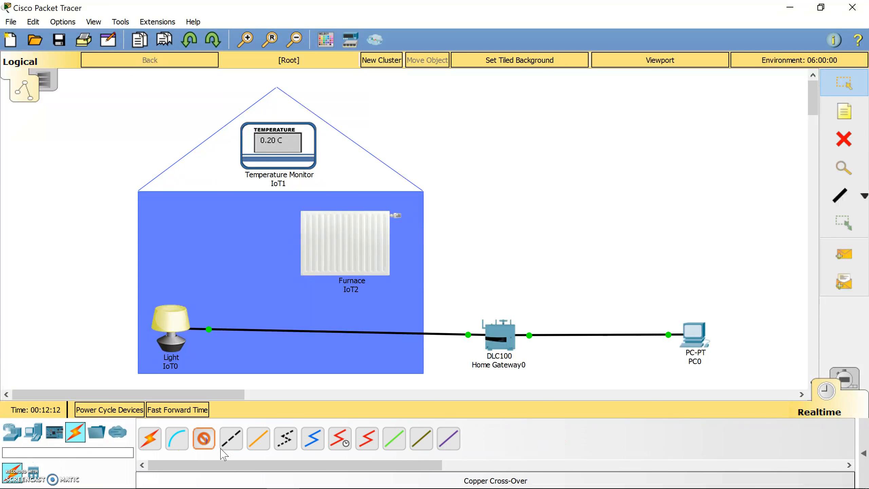
pyautogui.click(510, 342)
pyautogui.click(543, 365)
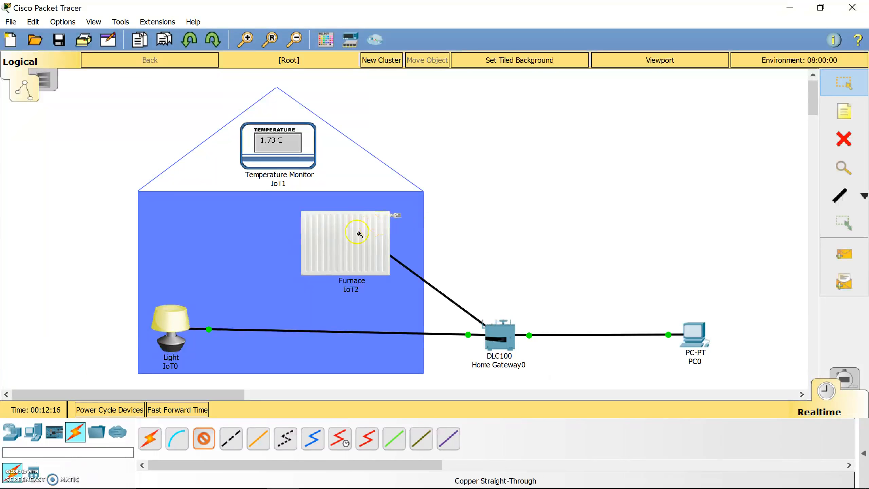
pyautogui.click(343, 246)
pyautogui.click(380, 255)
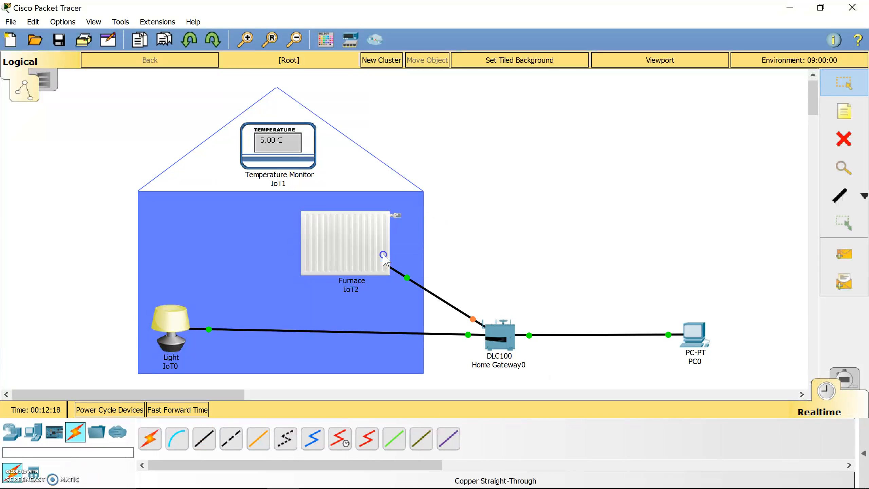
# - Advance the clock an hour and check the furnace's DHCP address 192.168.25.102 and global settings
pyautogui.click(170, 409)
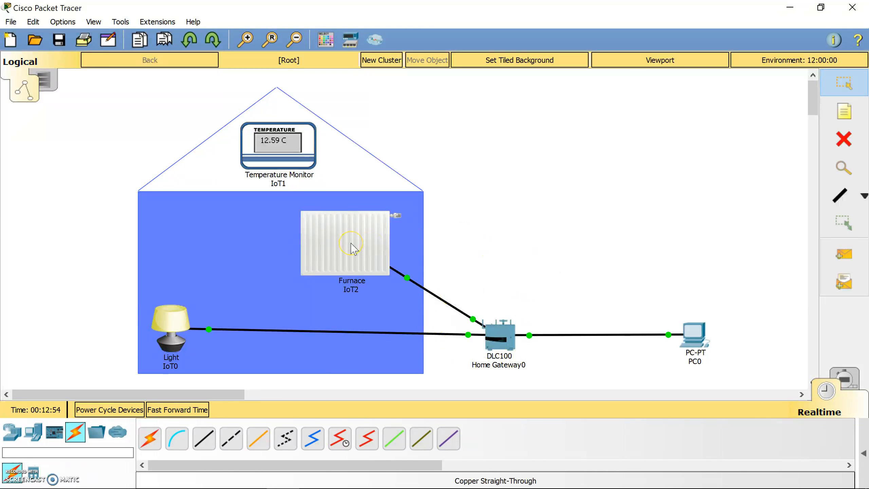
pyautogui.moveTo(354, 248)
pyautogui.click(345, 243)
pyautogui.click(274, 89)
pyautogui.click(205, 177)
pyautogui.click(207, 131)
# - Set the furnace's IoT Server to Home Gateway and close its window
pyautogui.moveTo(701, 189); pyautogui.dragTo(693, 284)
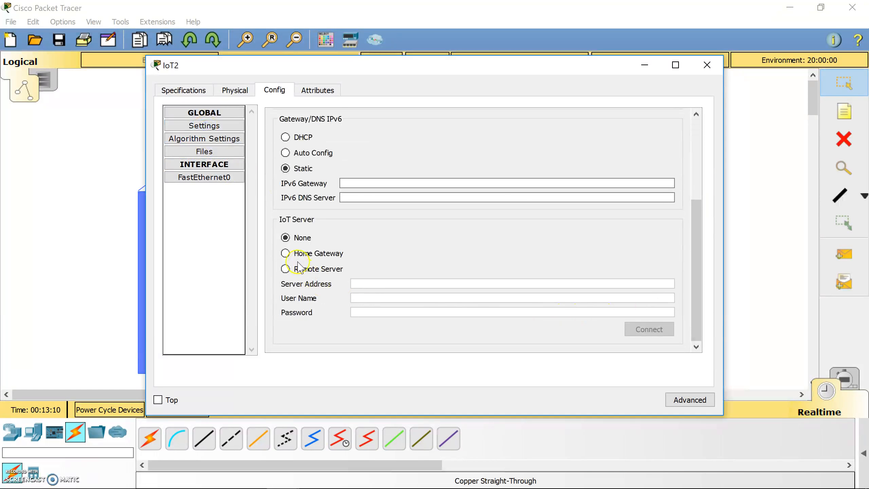
pyautogui.click(286, 255)
pyautogui.click(707, 65)
# - Open PC0's Desktop Web Browser and narrow its window
pyautogui.click(582, 322)
pyautogui.click(255, 91)
pyautogui.click(616, 147)
pyautogui.moveTo(147, 111); pyautogui.dragTo(358, 117)
# - Load the home gateway at 192.168.25.1 in PC0's browser and log in with its credentials
pyautogui.moveTo(425, 63); pyautogui.dragTo(512, 62)
pyautogui.click(550, 126)
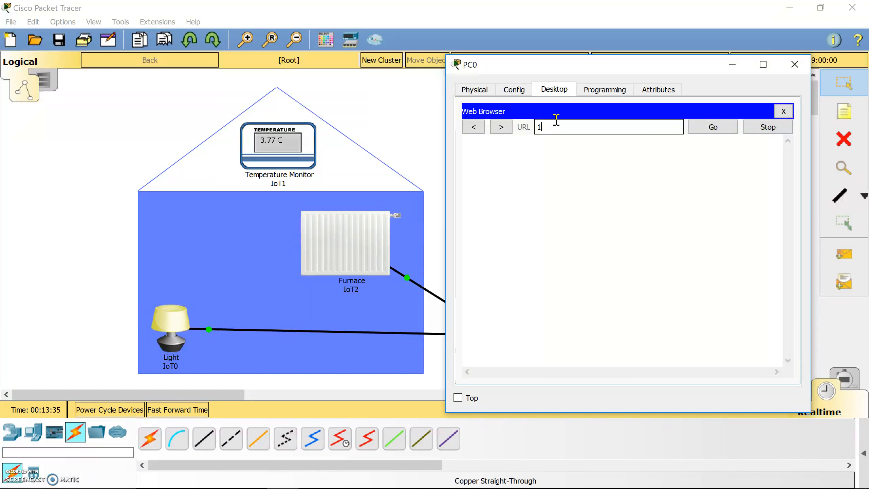
pyautogui.write('.168.25.1')
pyautogui.press('Return')
pyautogui.click(646, 179)
pyautogui.write('192')
pyautogui.write('admin')
pyautogui.press('Tab')
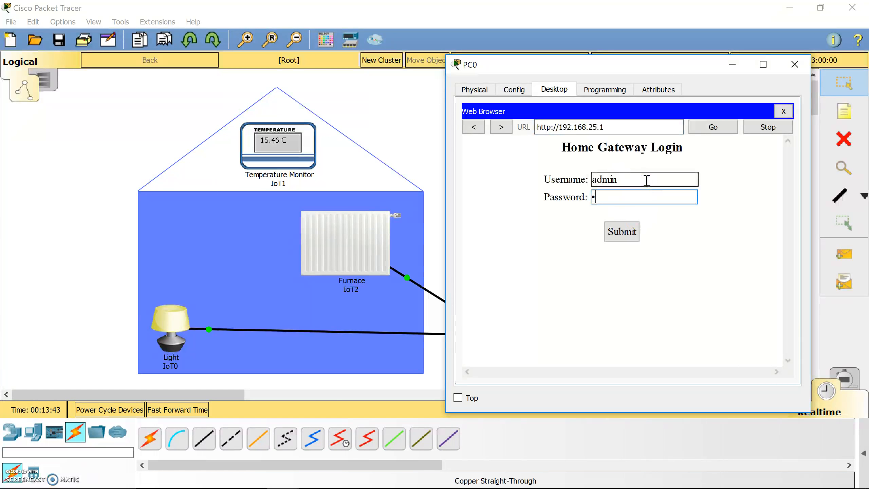
pyautogui.write('admin')
pyautogui.press('Return')
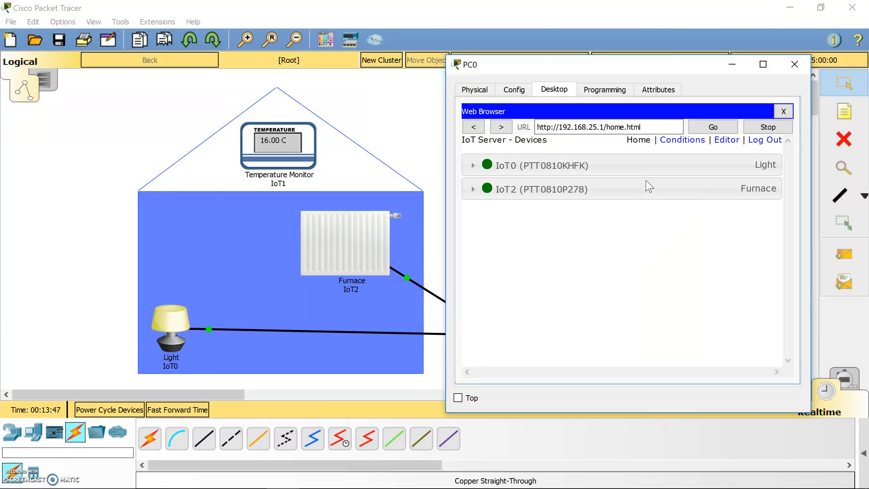
# - Switch Light IoT0 on from the gateway page and expand the Furnace IoT2 controls
pyautogui.click(473, 165)
pyautogui.click(748, 193)
pyautogui.click(749, 193)
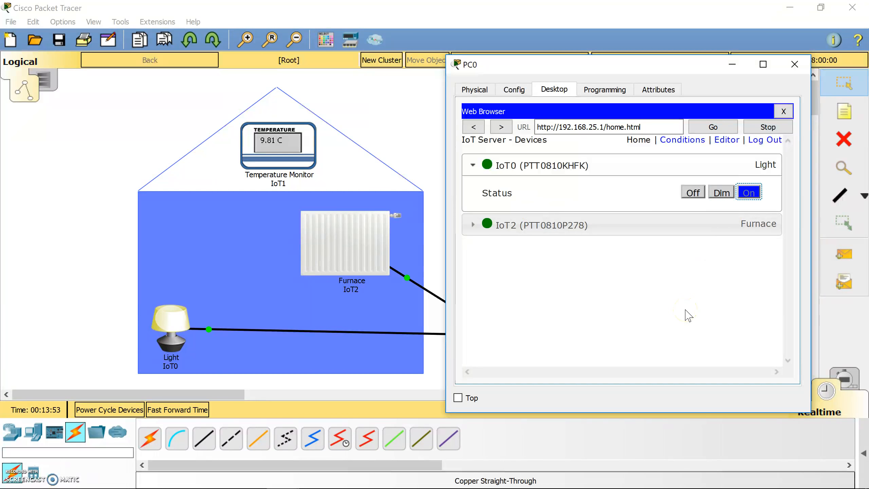
pyautogui.moveTo(641, 64); pyautogui.dragTo(627, 64)
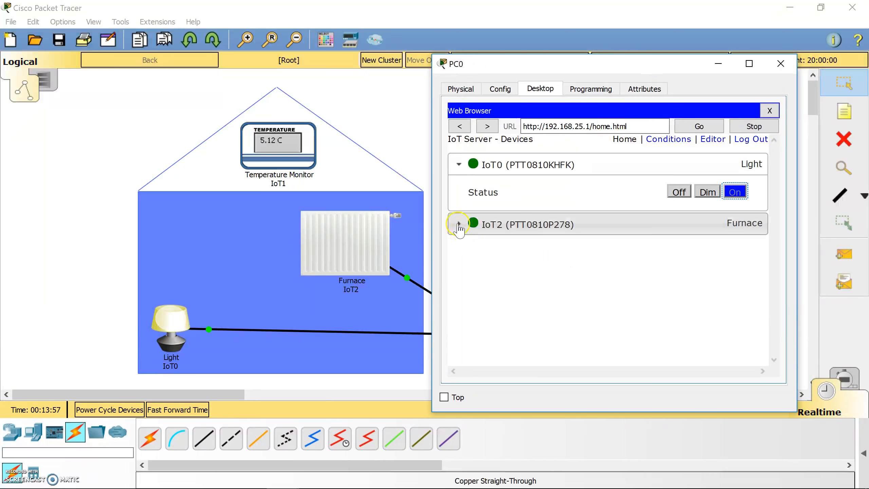
pyautogui.click(459, 225)
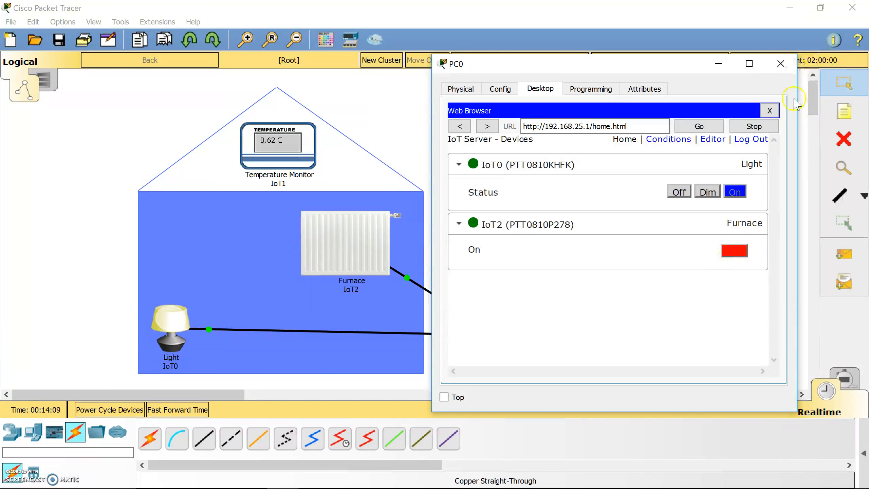
# - Run the furnace until the house passes 80 C, then switch light and furnace off and close PC0
pyautogui.click(732, 255)
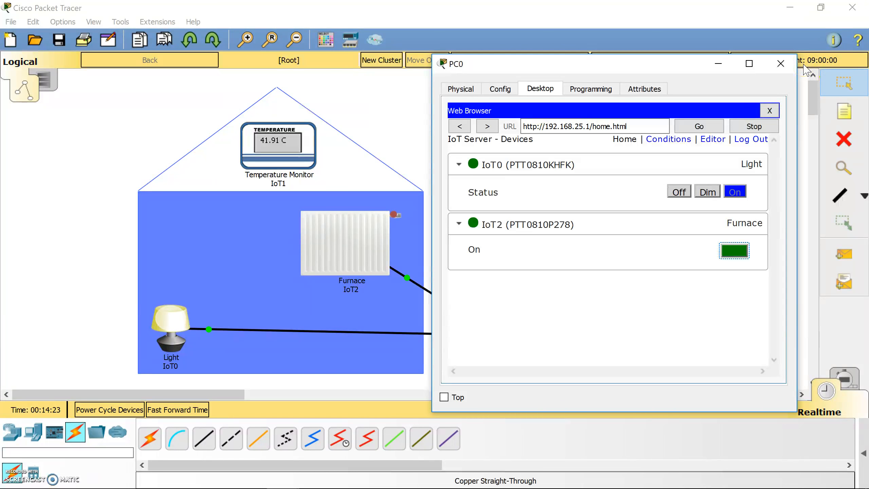
pyautogui.click(784, 66)
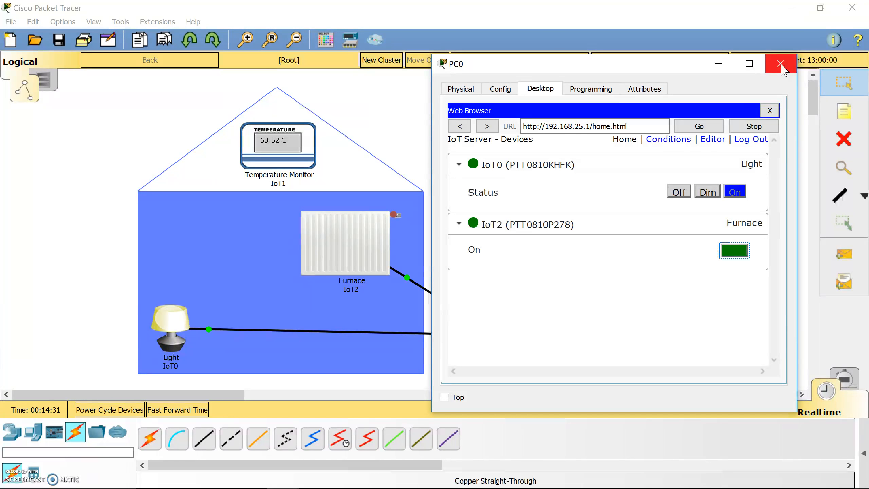
pyautogui.click(680, 192)
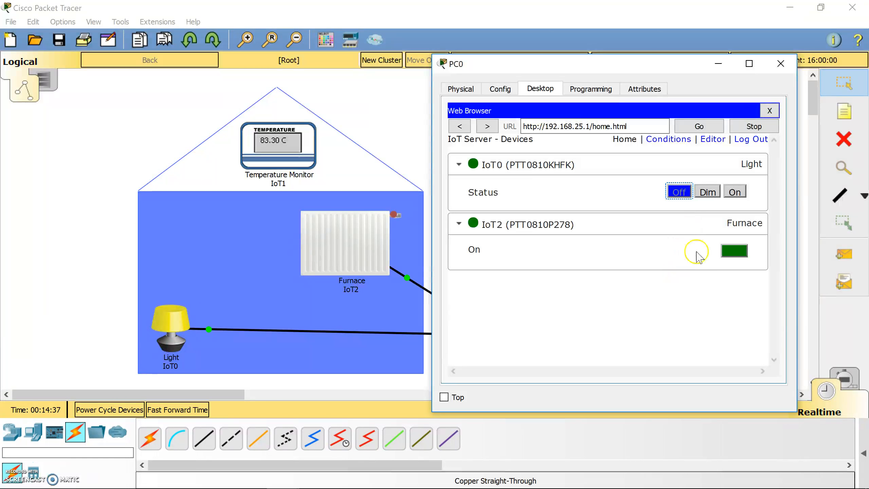
pyautogui.click(738, 254)
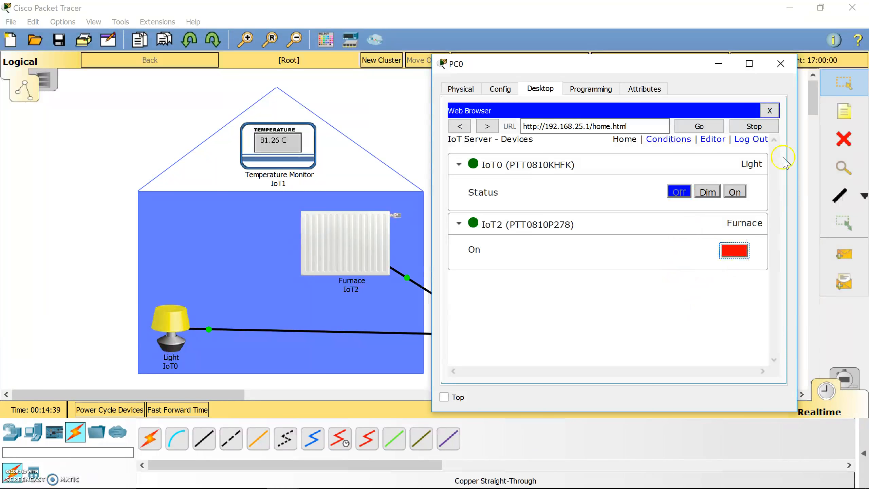
pyautogui.click(781, 64)
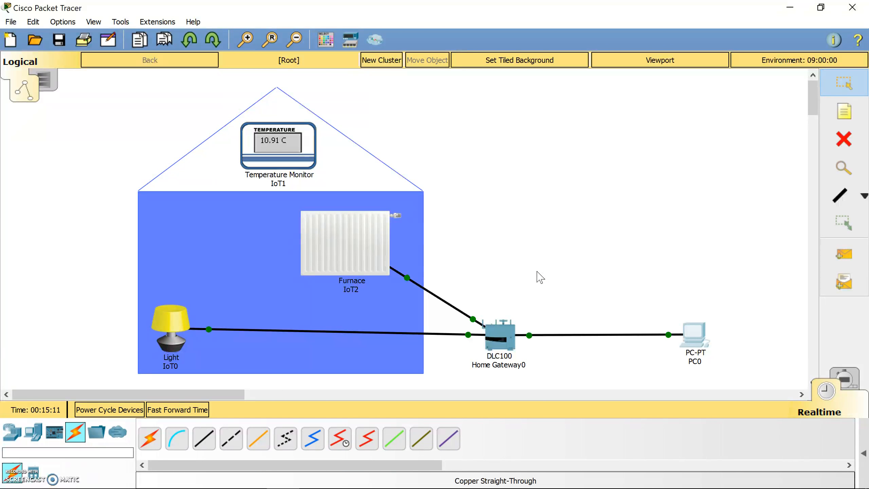
pyautogui.click(29, 396)
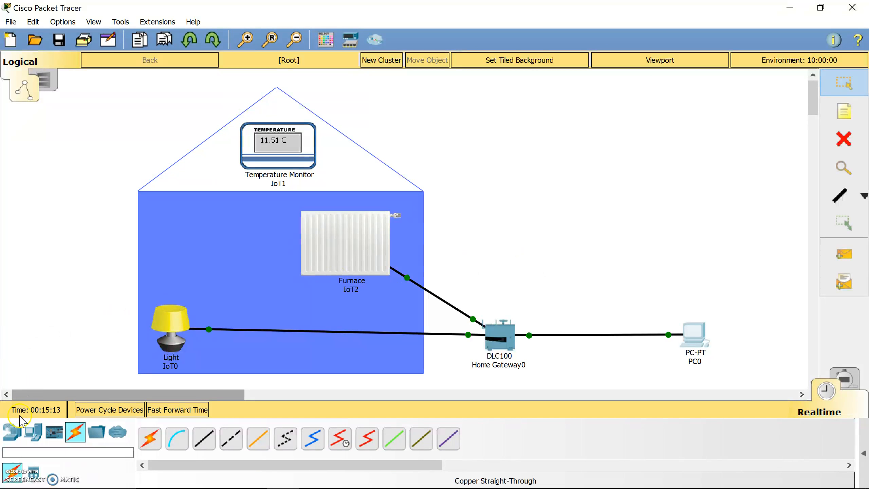